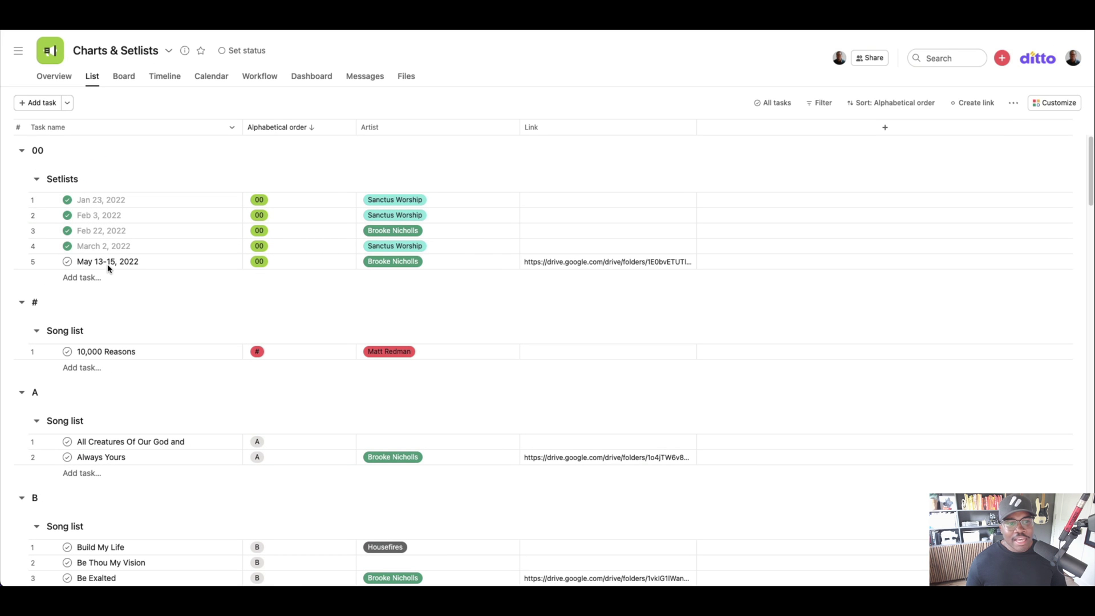
- Open the May 13-15, 2022 setlist task to see its Drive link and chord charts
click(164, 262)
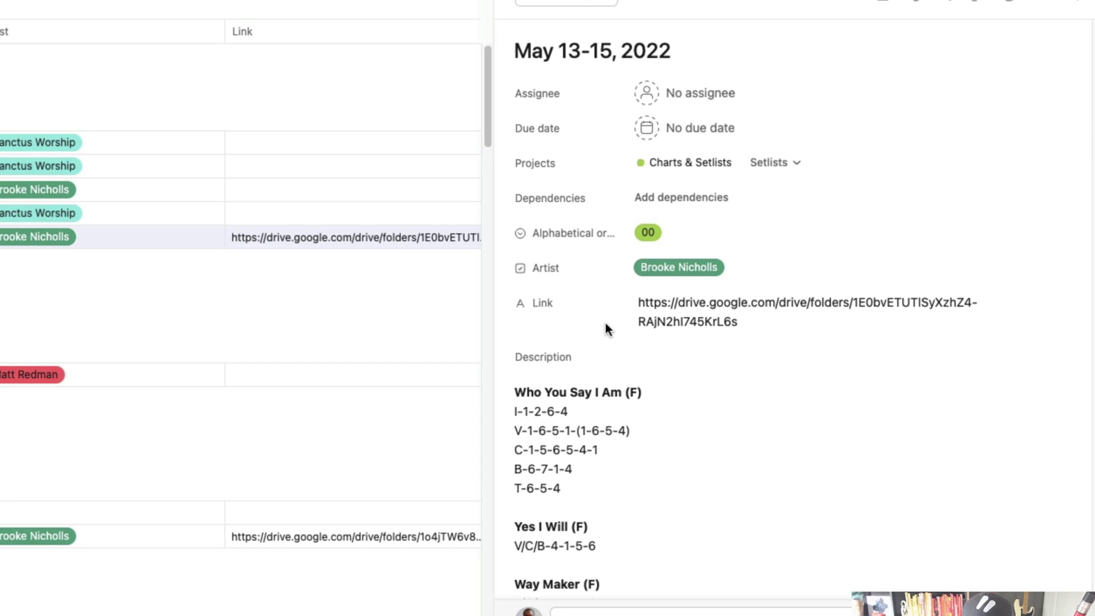
scroll(605, 323, down, 7)
scroll(608, 324, up, 6)
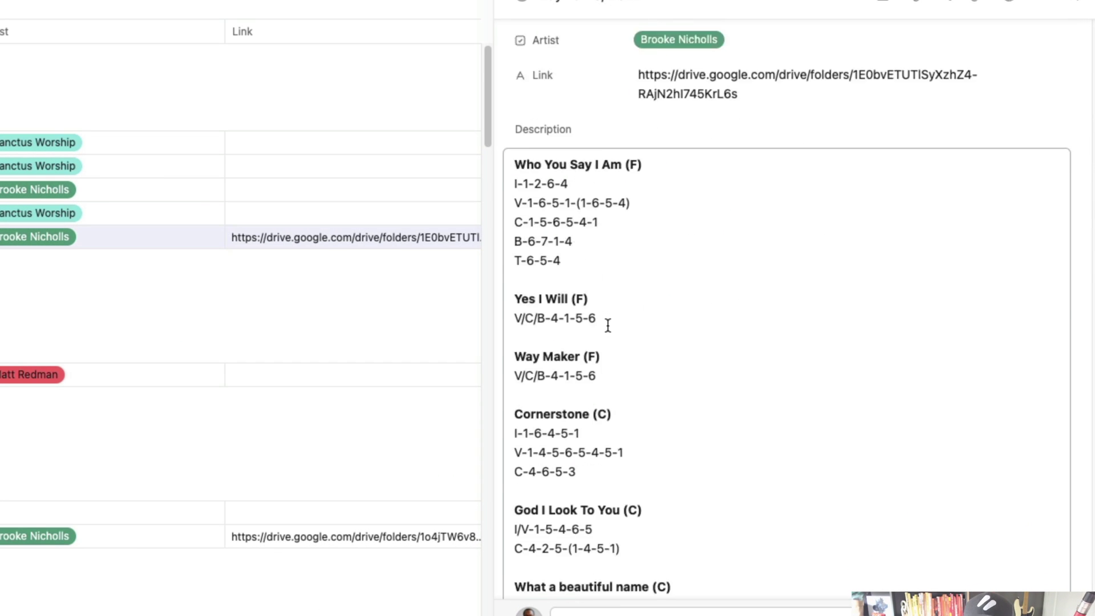
drag(585, 419, 507, 346)
click(584, 380)
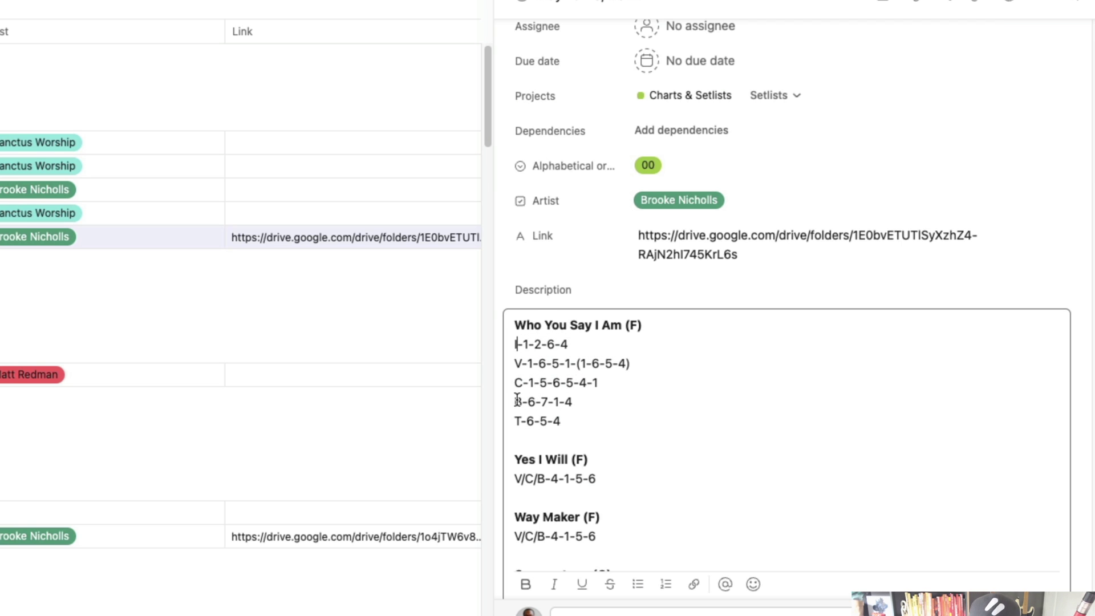
scroll(517, 399, down, 4)
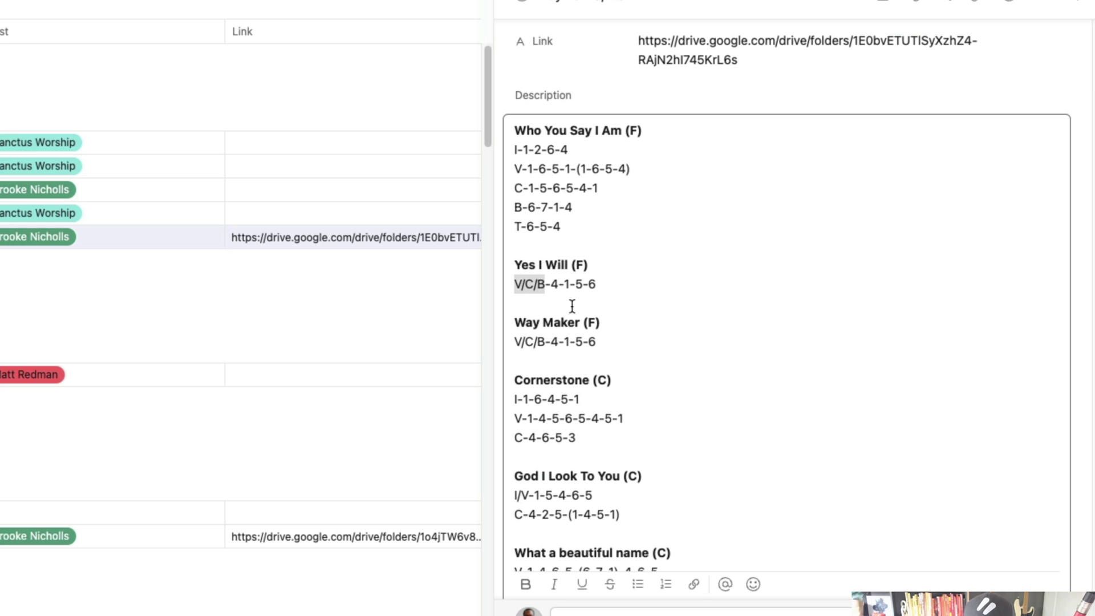
scroll(619, 292, down, 10)
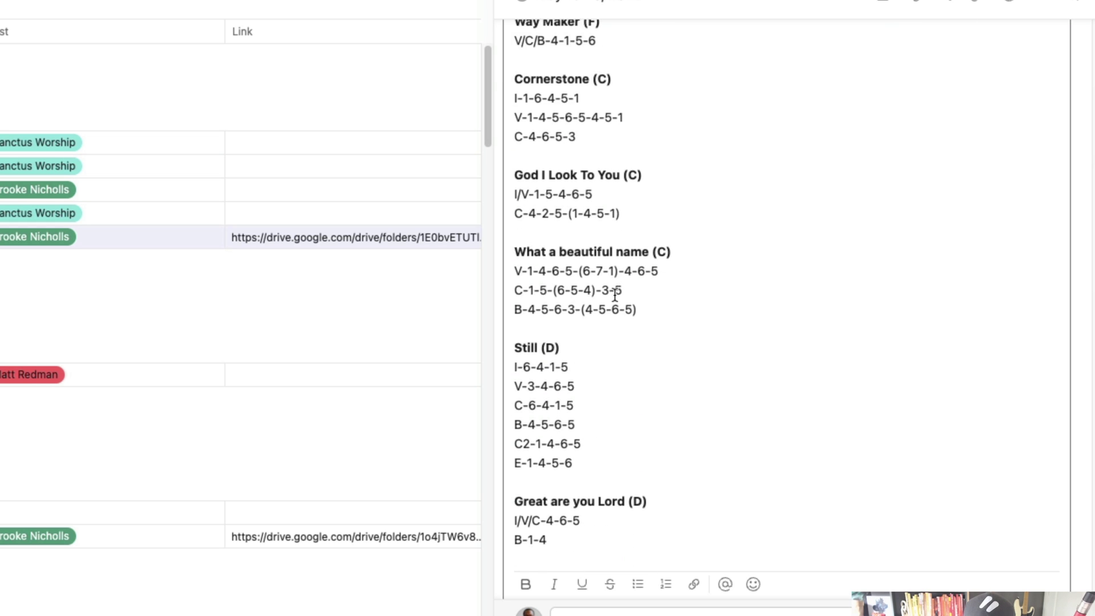
scroll(613, 298, down, 10)
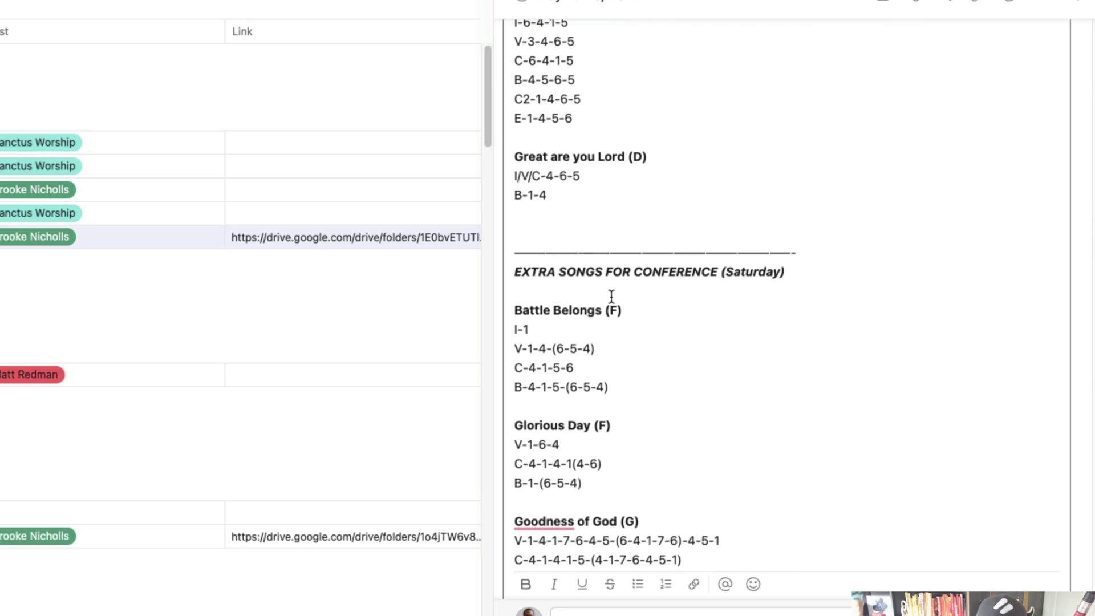
scroll(608, 304, up, 5)
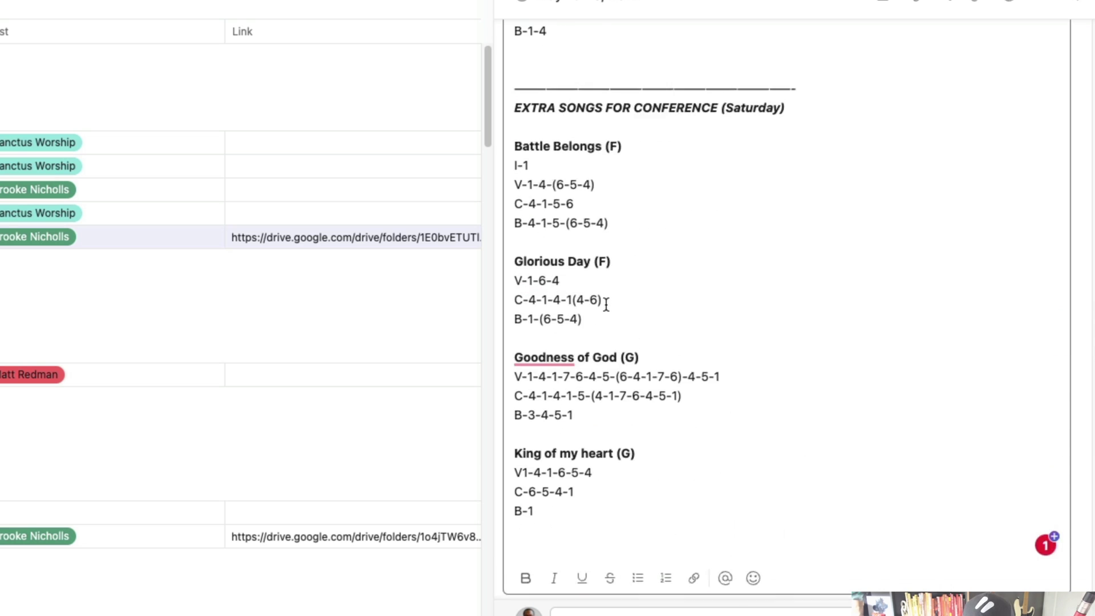
scroll(607, 308, down, 11)
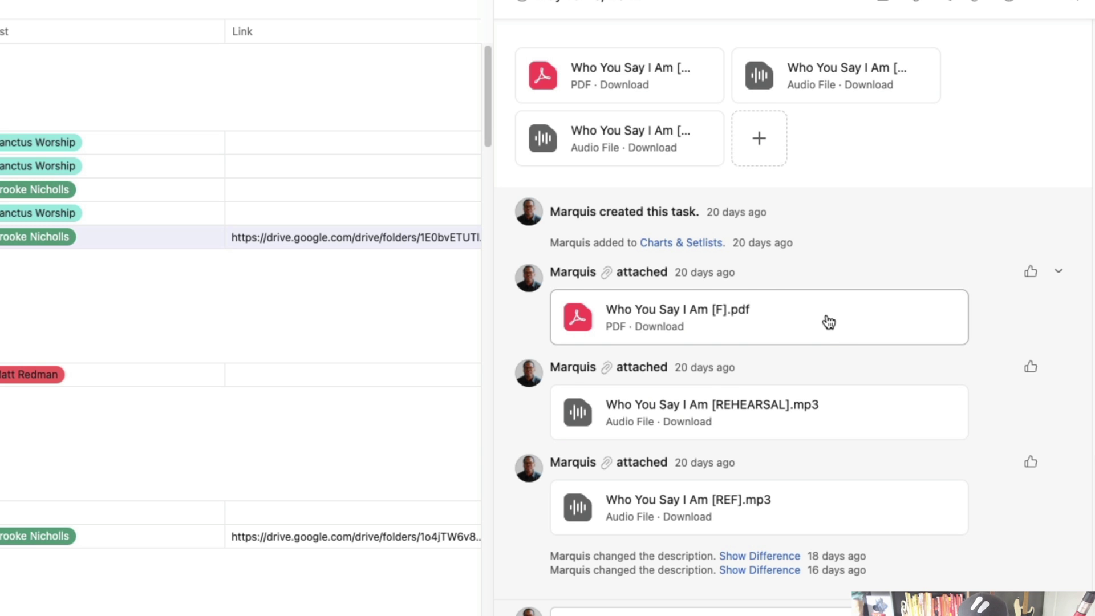
scroll(828, 322, up, 5)
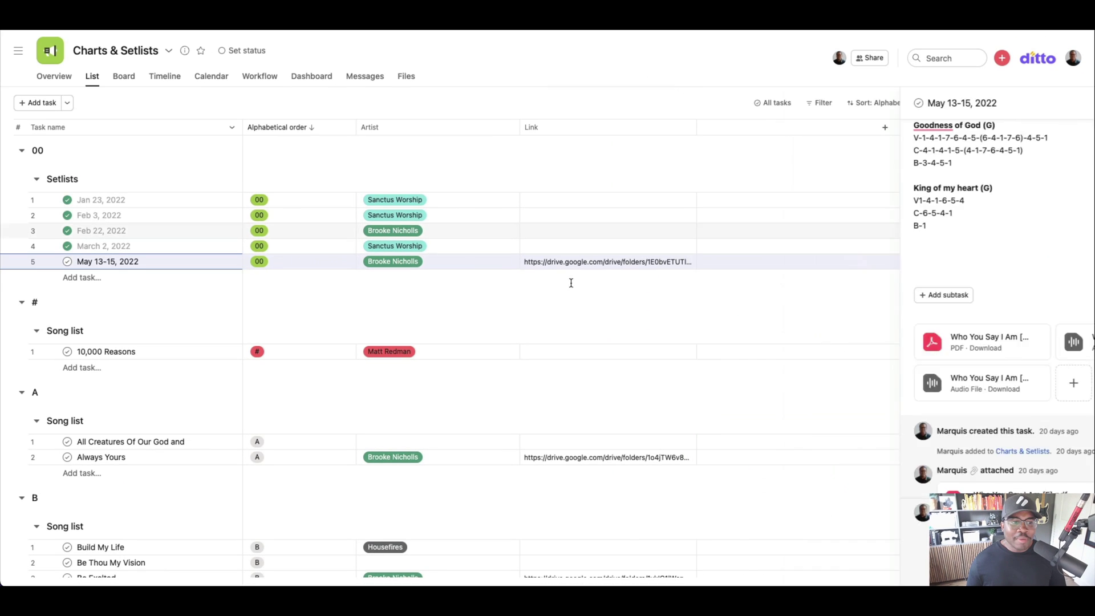
key(Escape)
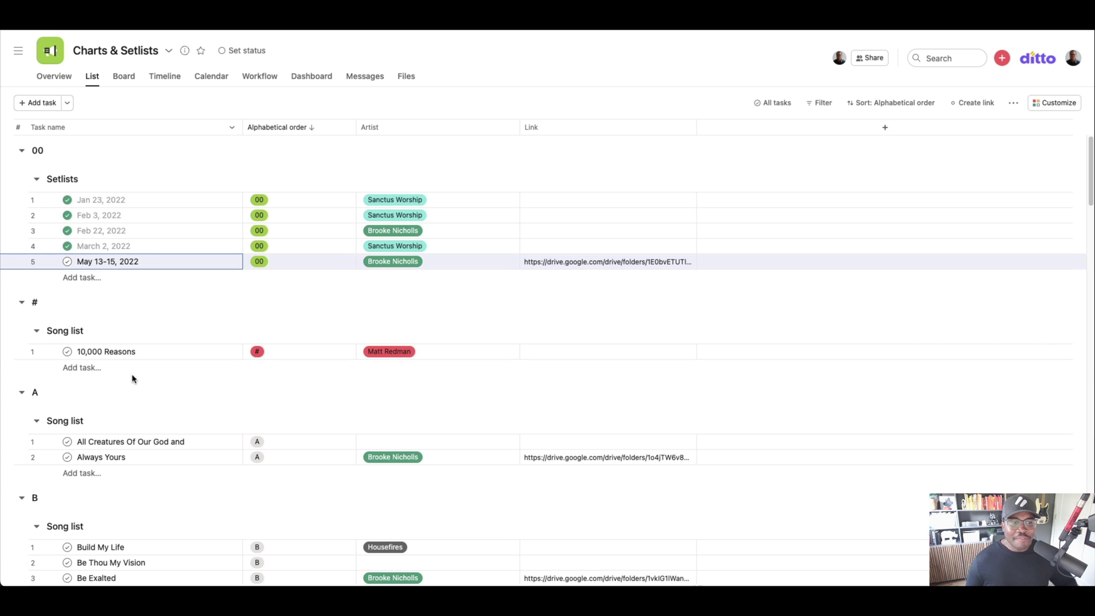
- Check the 10,000 Reasons and All Creatures Of Our God and King rows and their alphabetical letters
click(102, 352)
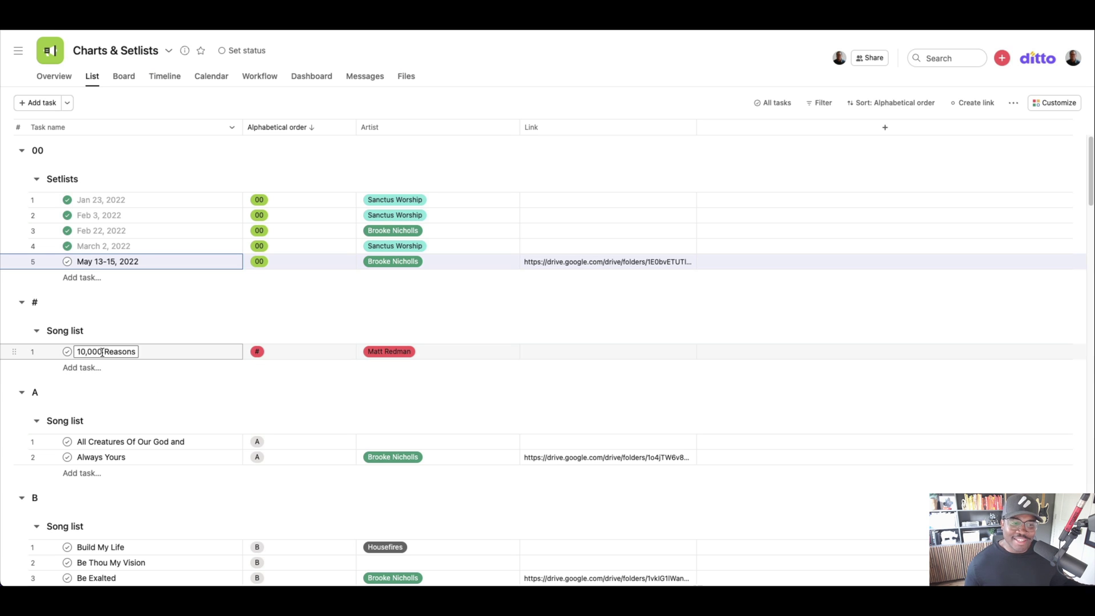
scroll(85, 348, down, 2)
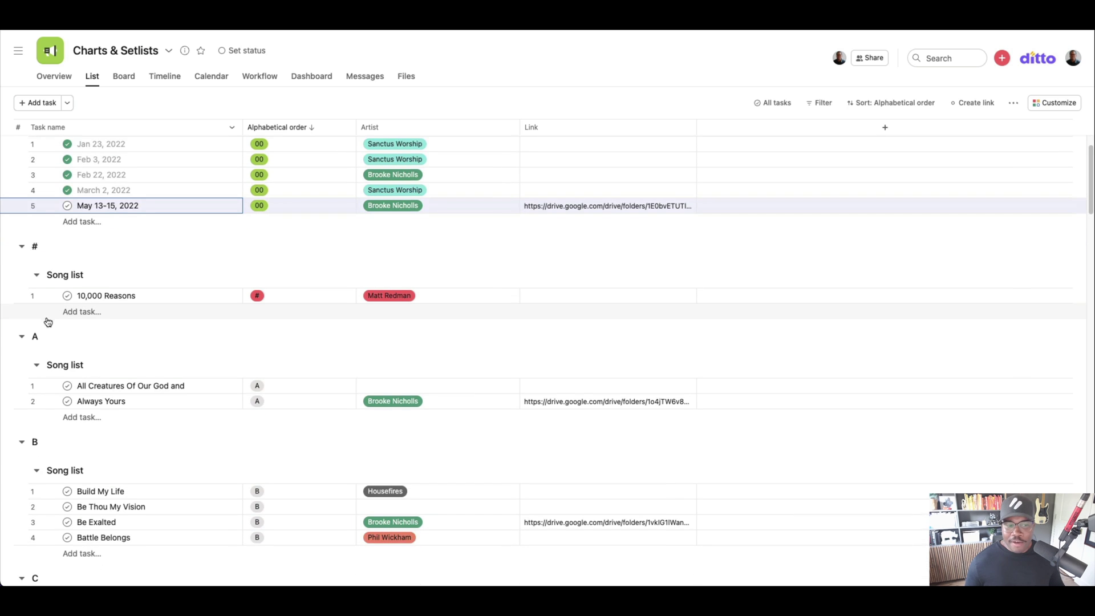
scroll(48, 323, down, 4)
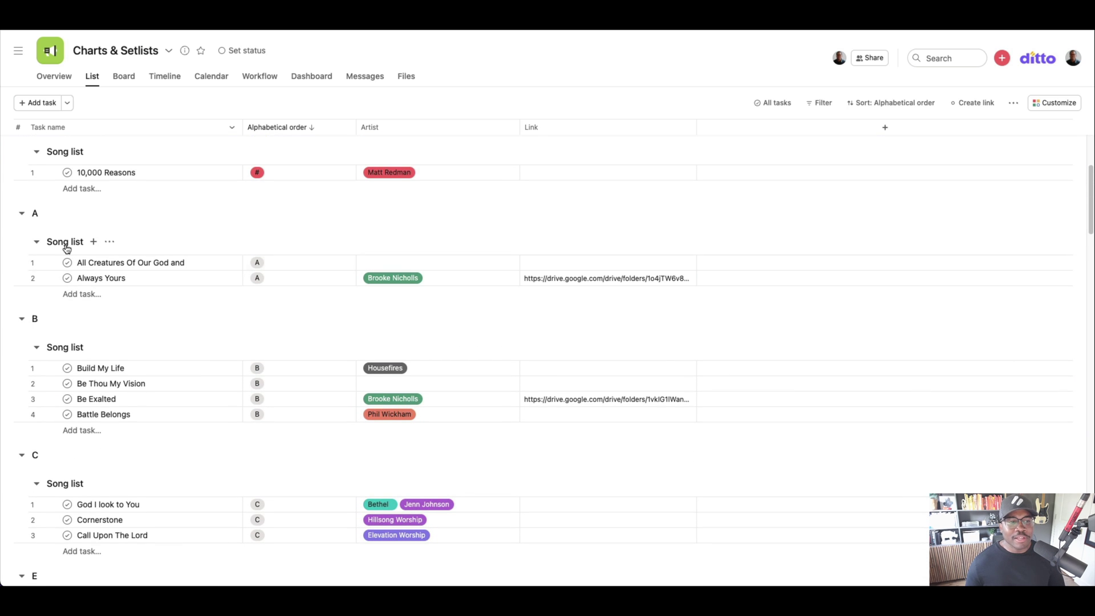
click(108, 263)
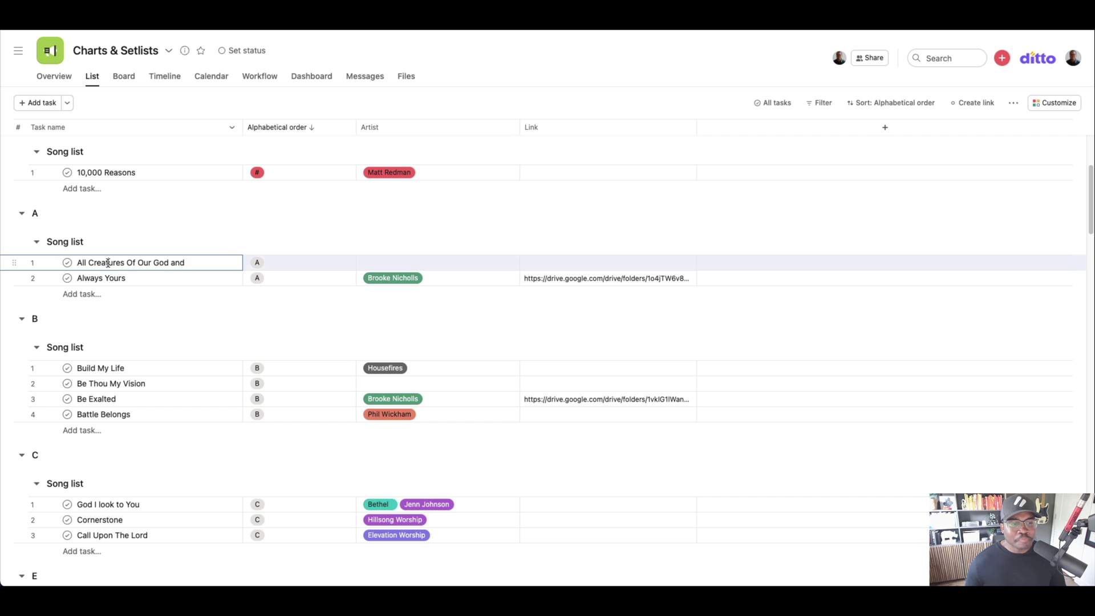
click(288, 264)
scroll(278, 328, down, 6)
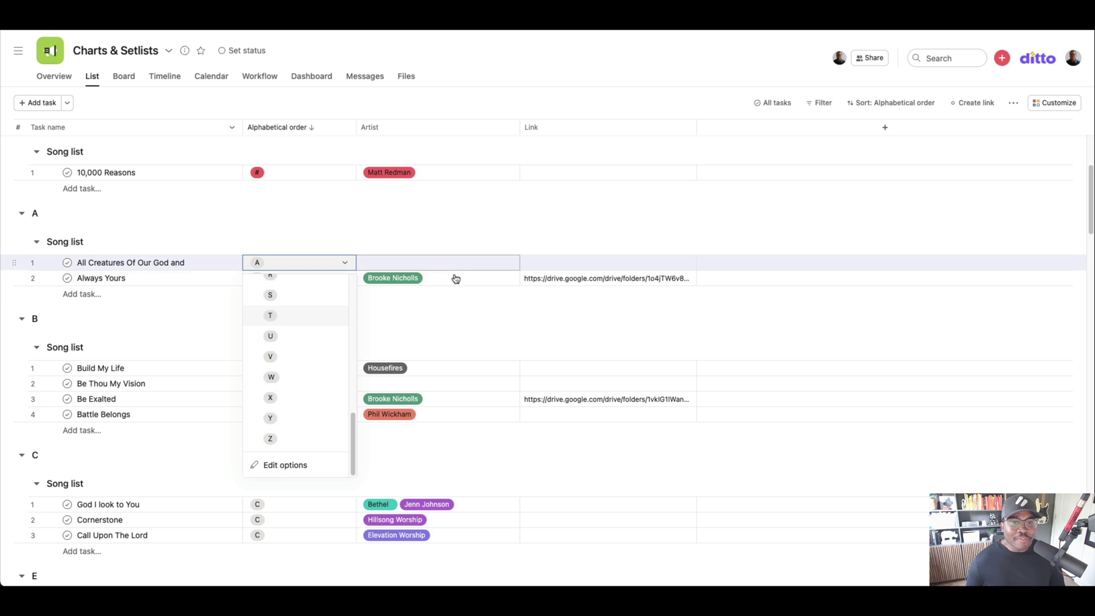
- Keep All Creatures' letter A and view Always Yours' artist choices while scrolling the list
click(472, 278)
click(472, 279)
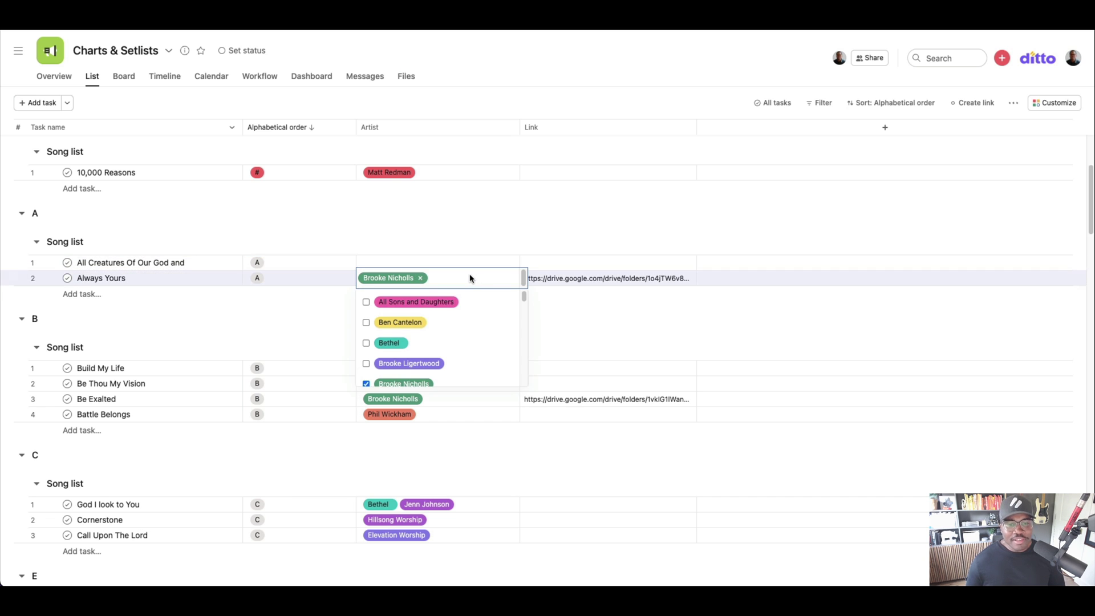
scroll(467, 308, down, 3)
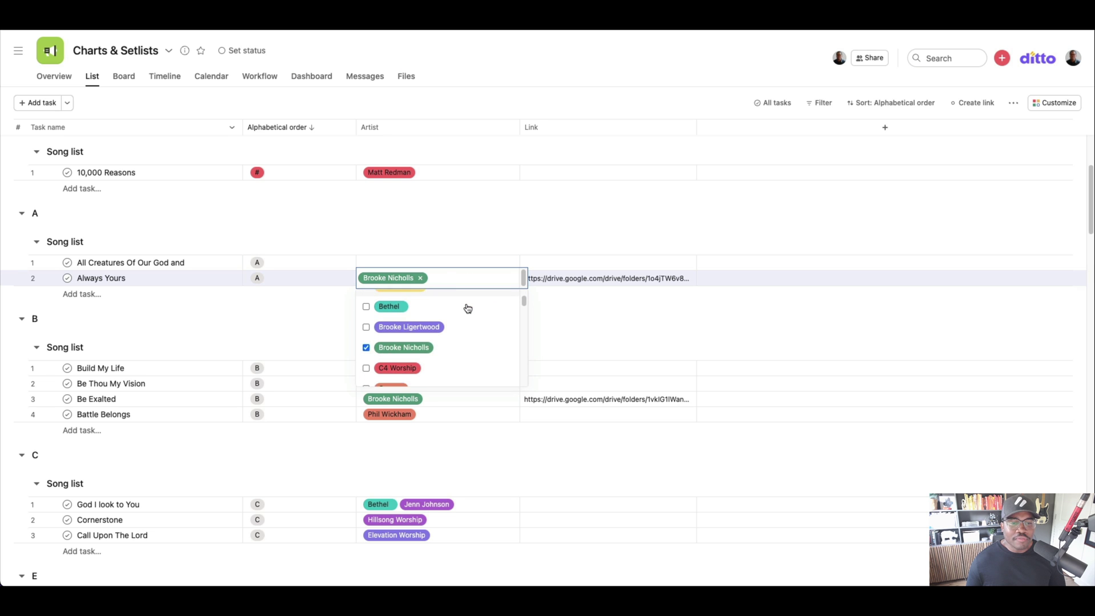
scroll(468, 308, down, 5)
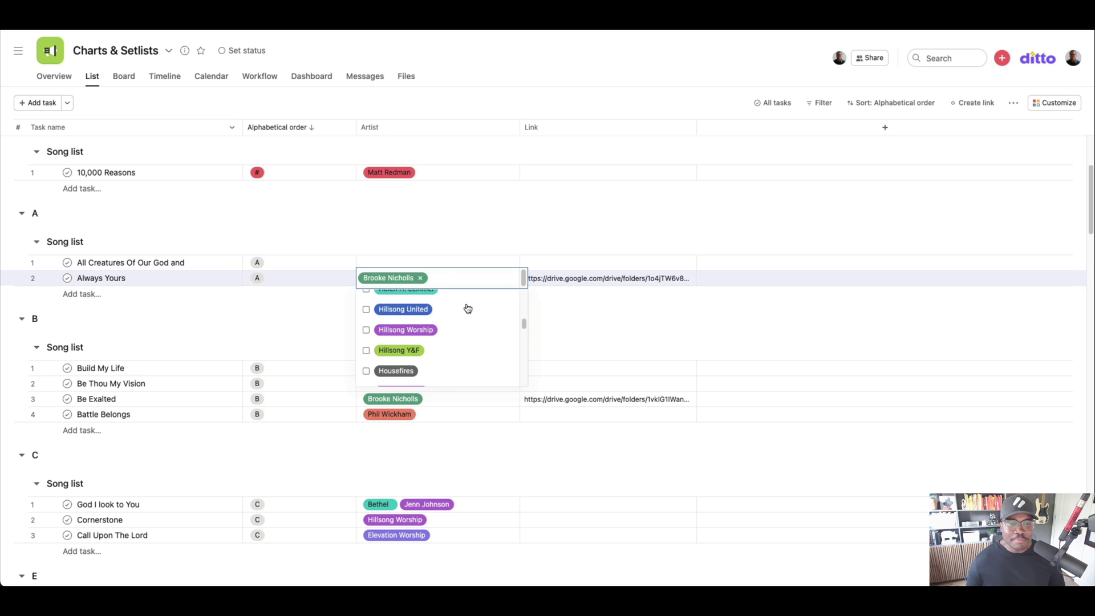
scroll(468, 308, down, 4)
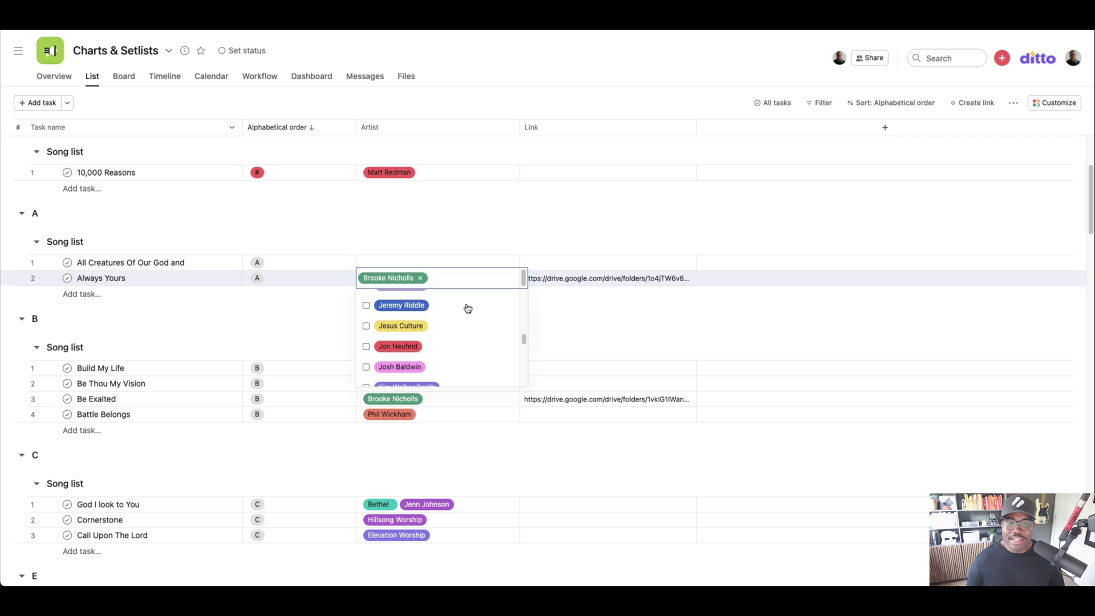
scroll(467, 308, down, 5)
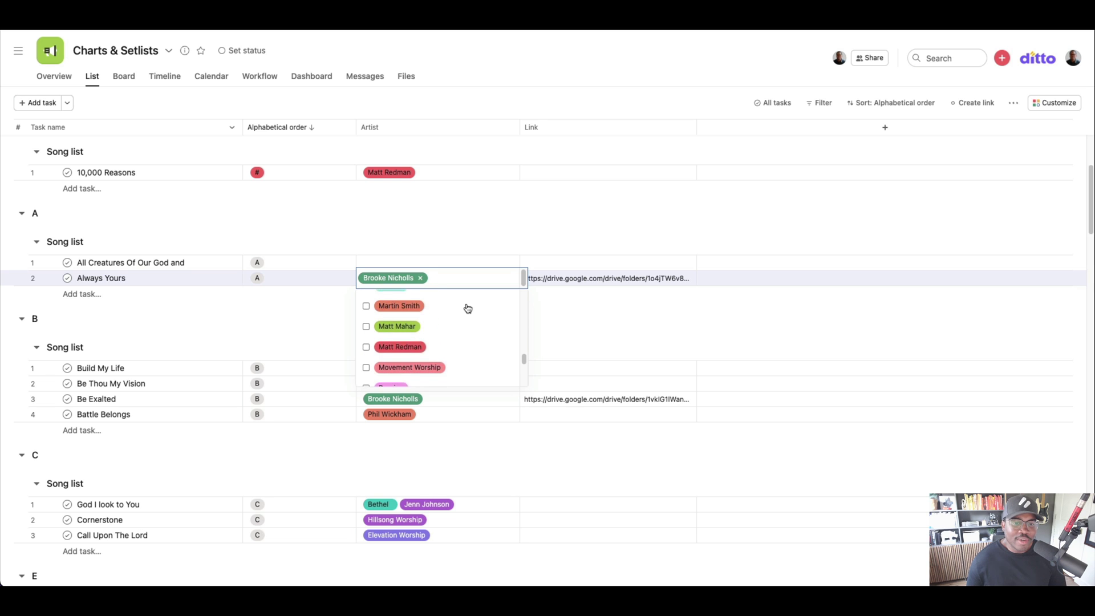
scroll(468, 308, down, 6)
- Leave Always Yours' artist as Brooke Nicholls and open the Let the Redeemed task details
click(583, 339)
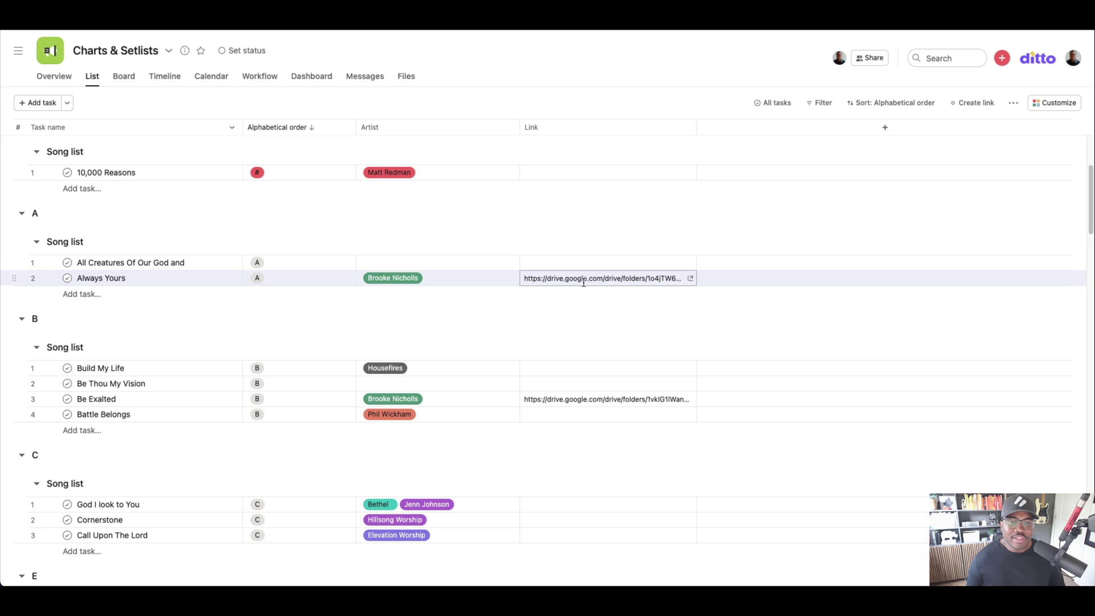
scroll(235, 366, down, 8)
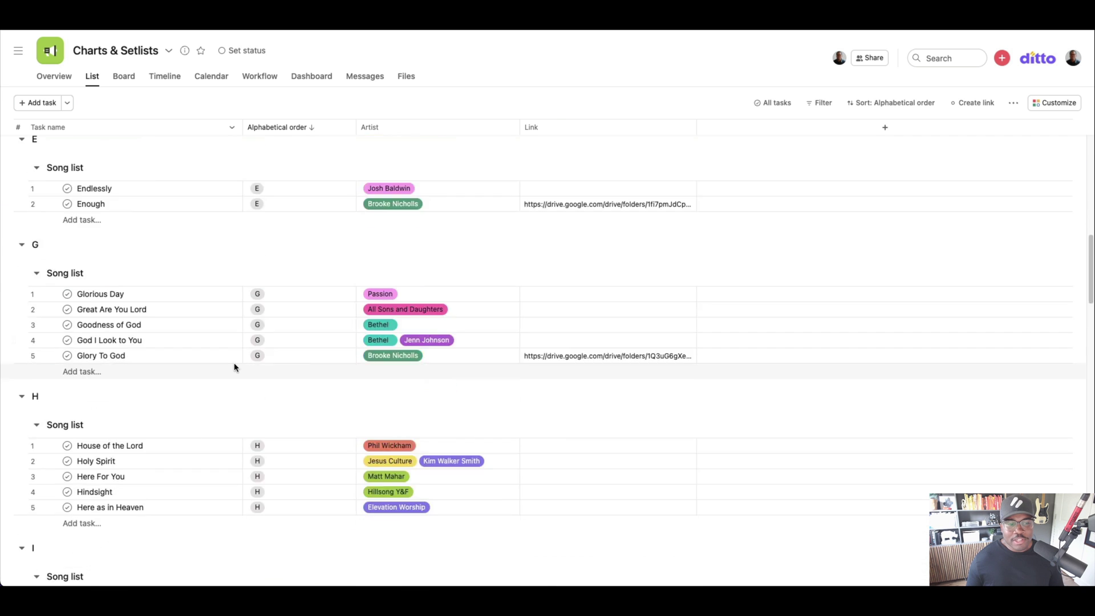
scroll(235, 367, down, 9)
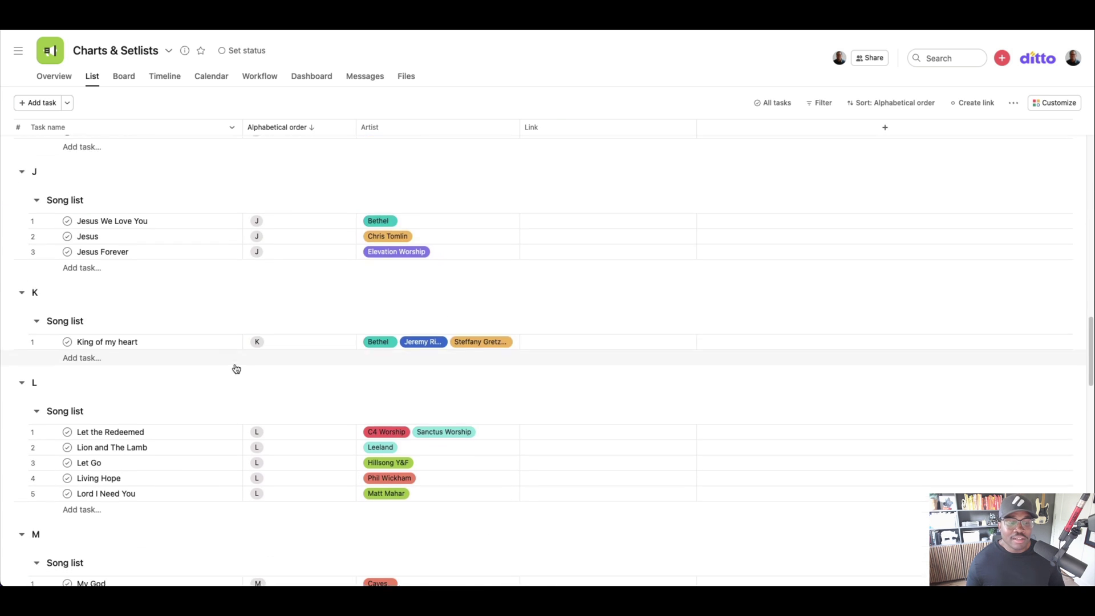
scroll(236, 369, down, 1)
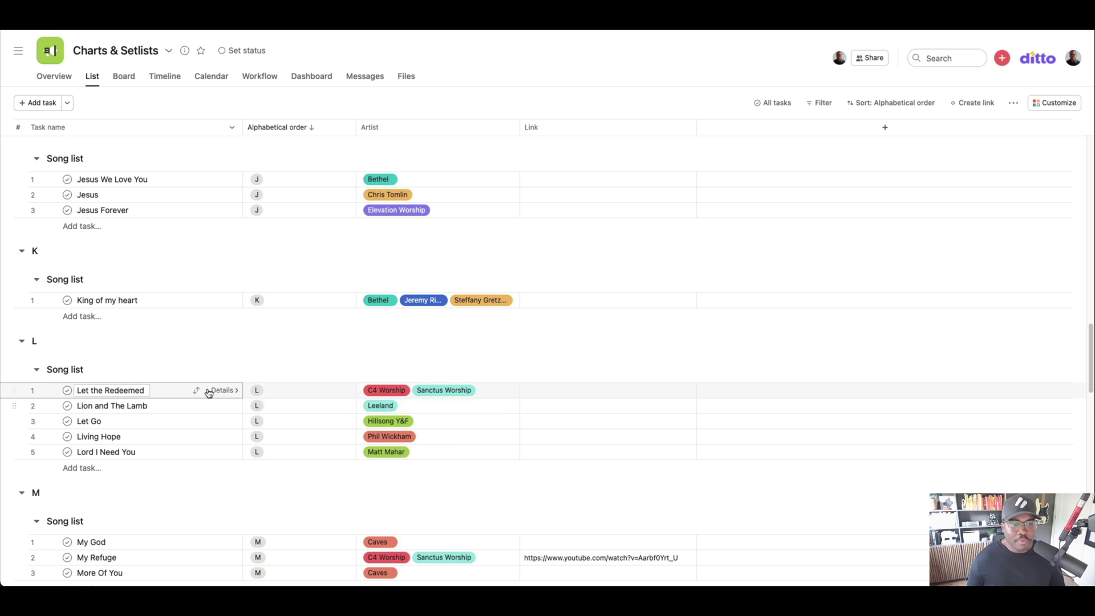
click(223, 391)
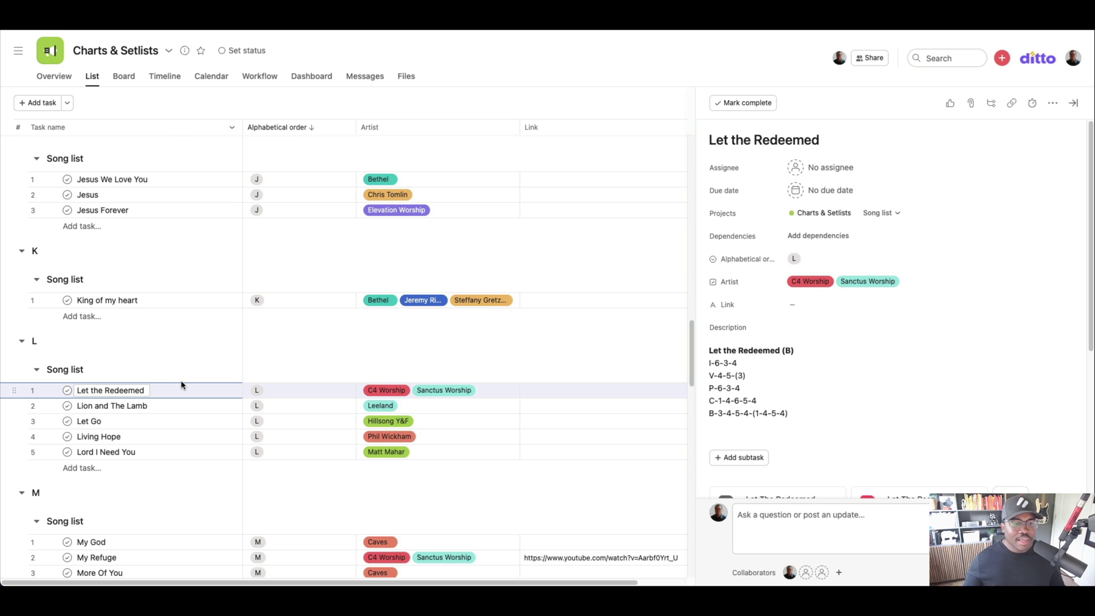
- Select and copy the full Let the Redeemed chord chart from its task description
scroll(123, 347, down, 5)
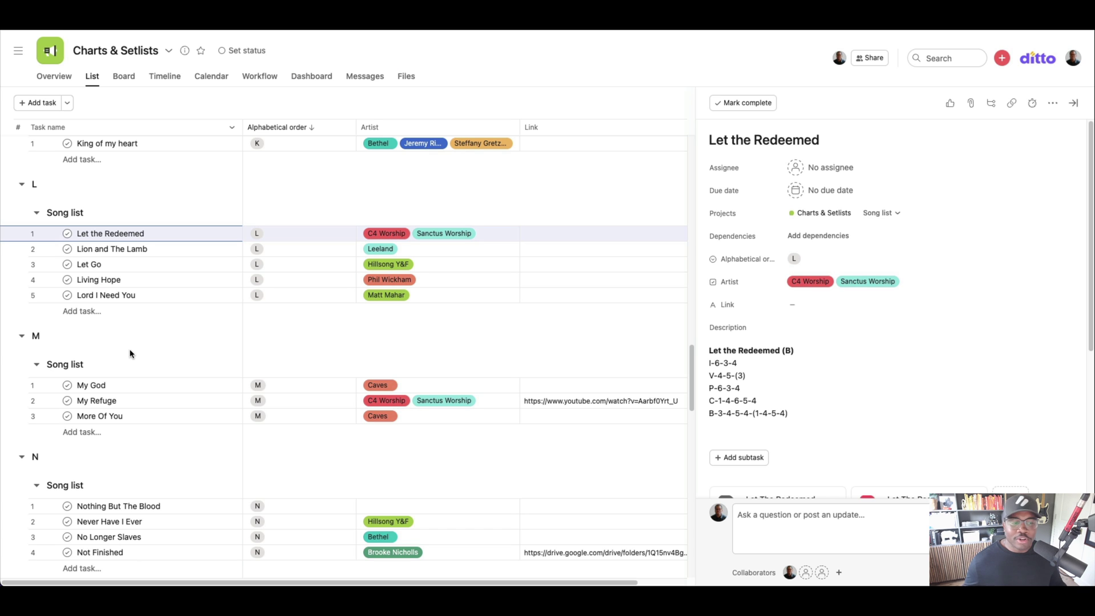
click(798, 418)
key(ctrl+a)
key(ctrl+c)
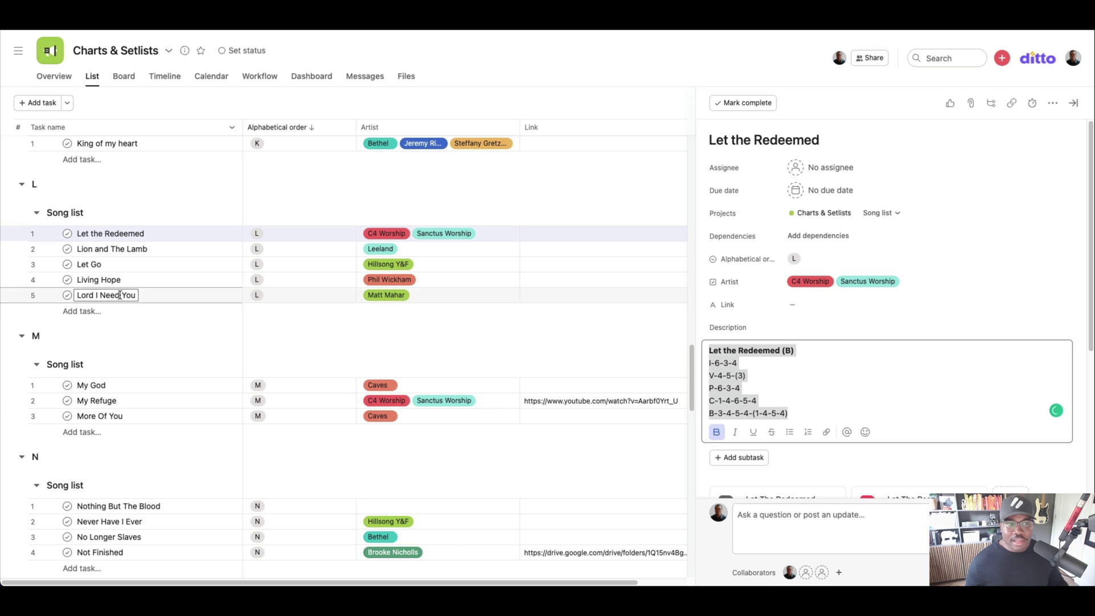
scroll(142, 263, up, 20)
- Add a 'June 3' task below May 13-15, 2022 and paste the Let the Redeemed chart into its description
click(111, 260)
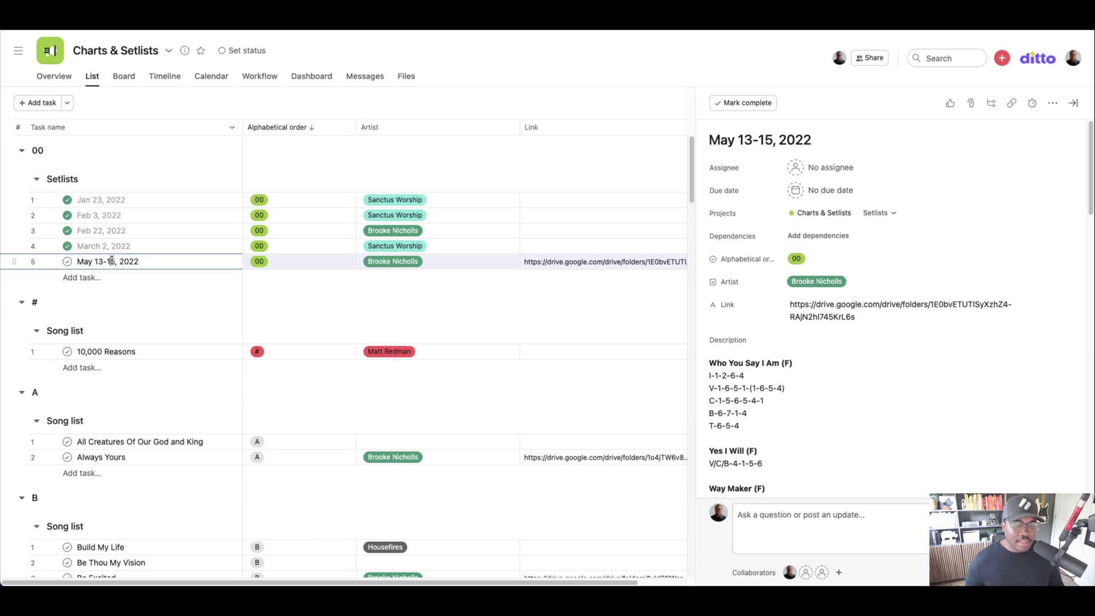
key(Return)
text(June 3)
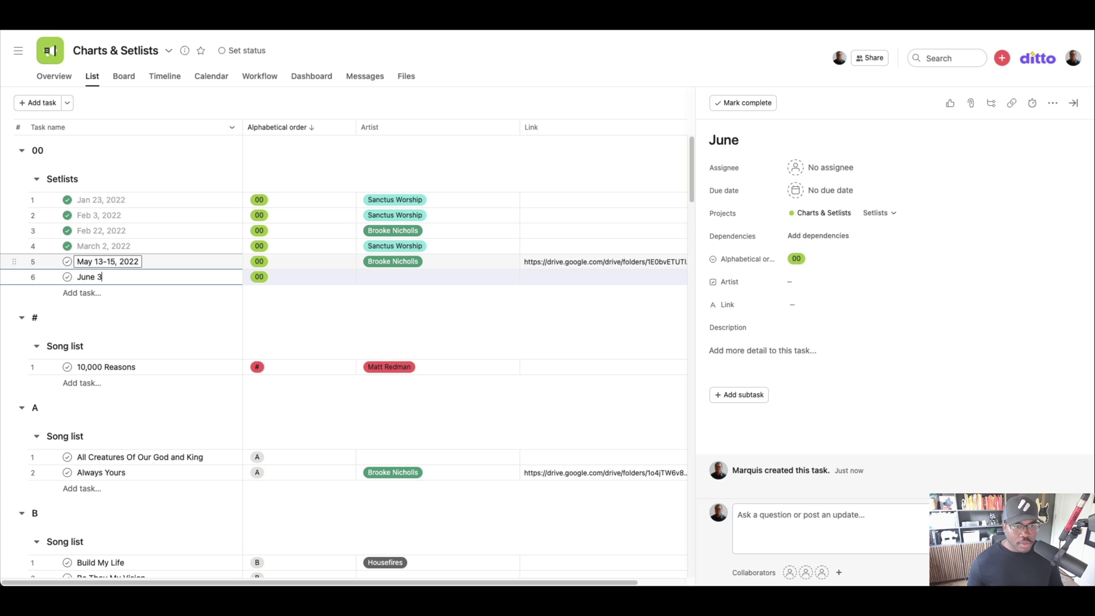
click(833, 352)
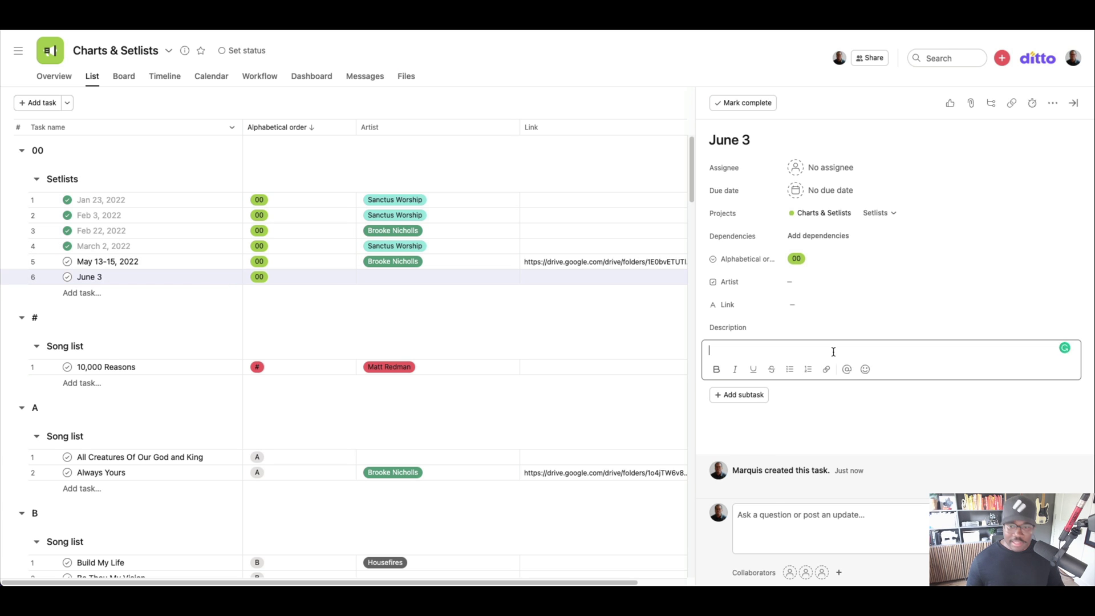
key(ctrl+v)
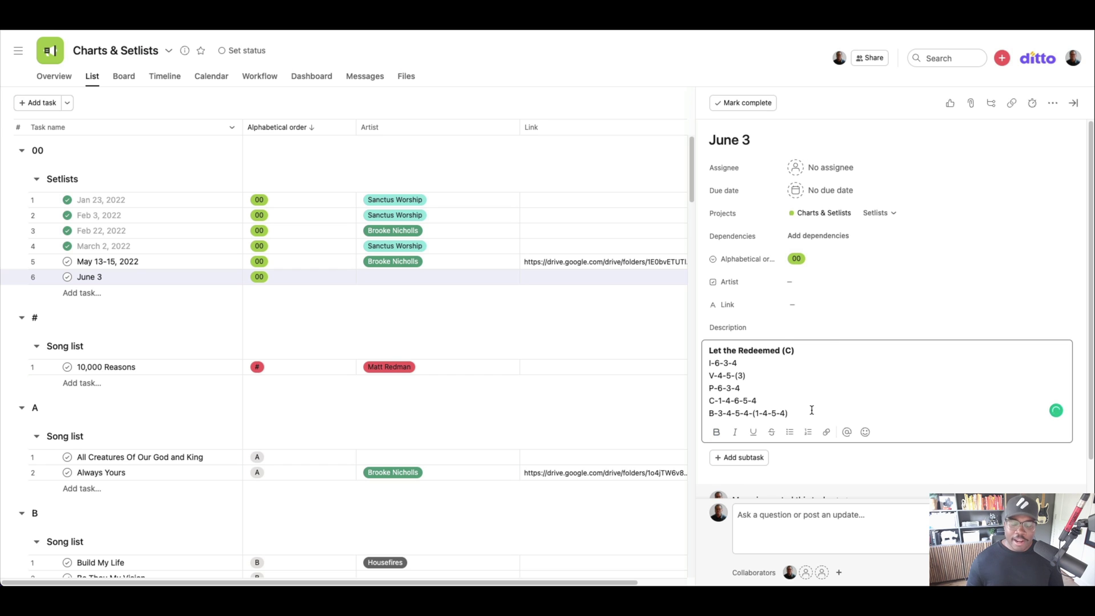
key(Return)
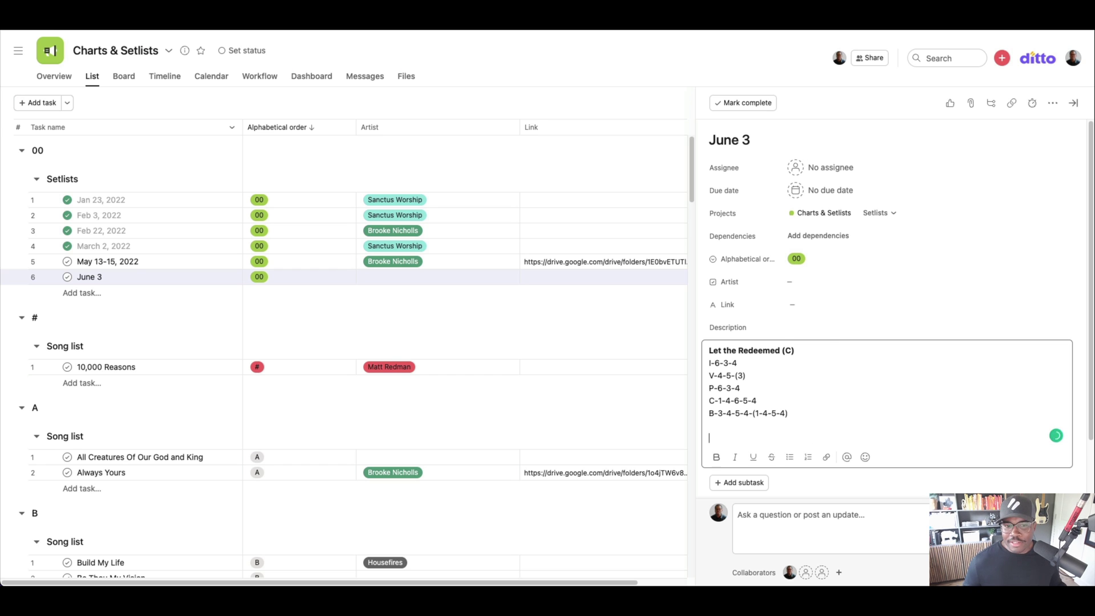
- Close the task pane and start a custom filter on Artist using 'Contains any'
click(1073, 103)
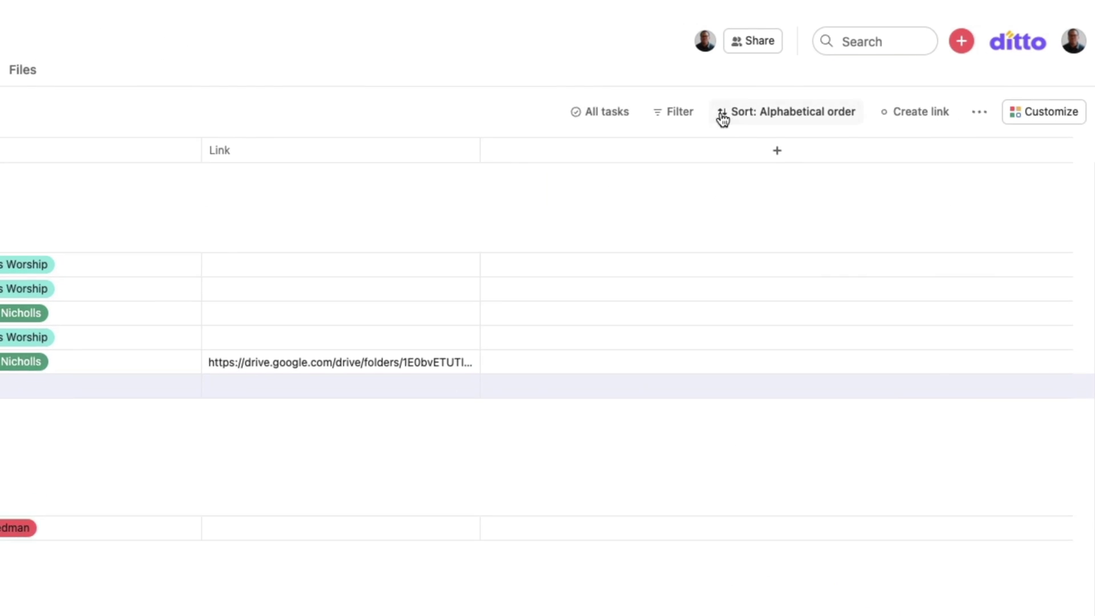
click(643, 115)
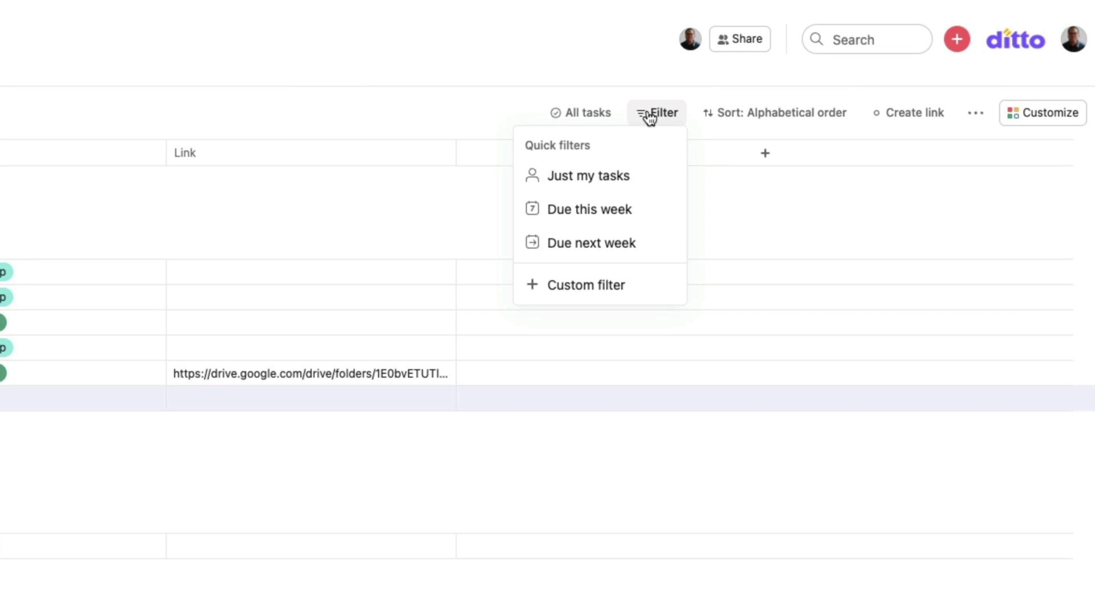
click(623, 286)
click(441, 163)
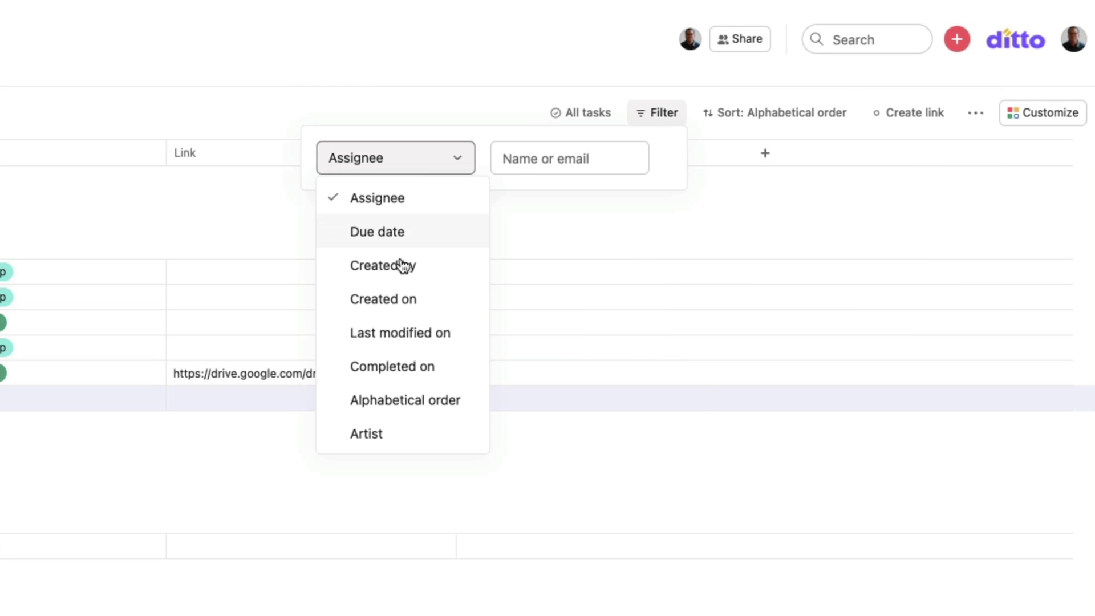
click(397, 433)
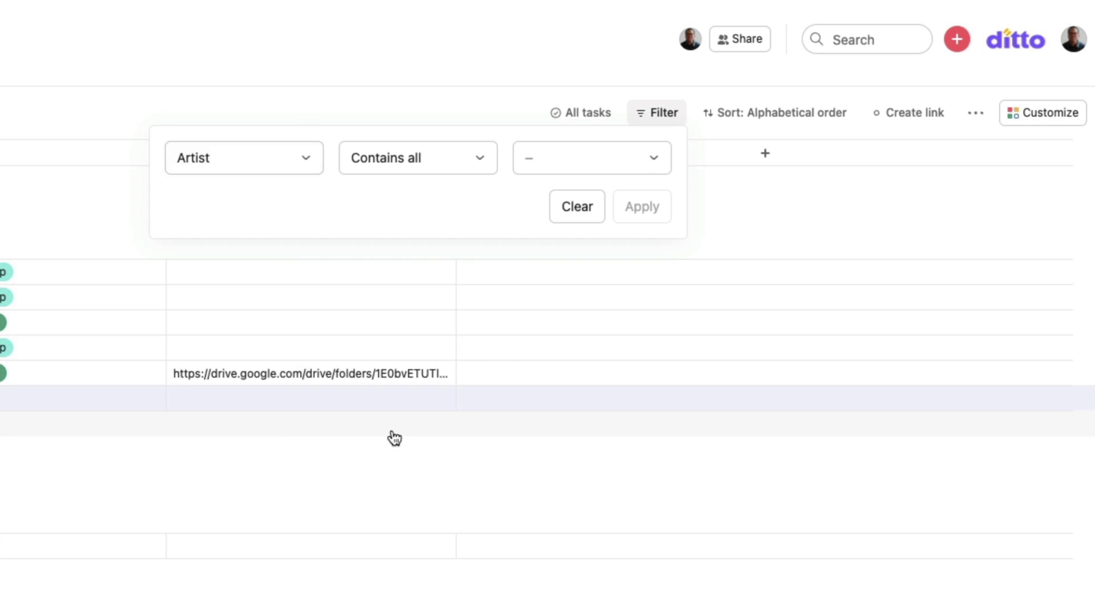
click(448, 163)
click(430, 242)
- Select Brooke Ligertwood and Hillsong Worship as the filter artists and apply it
click(561, 172)
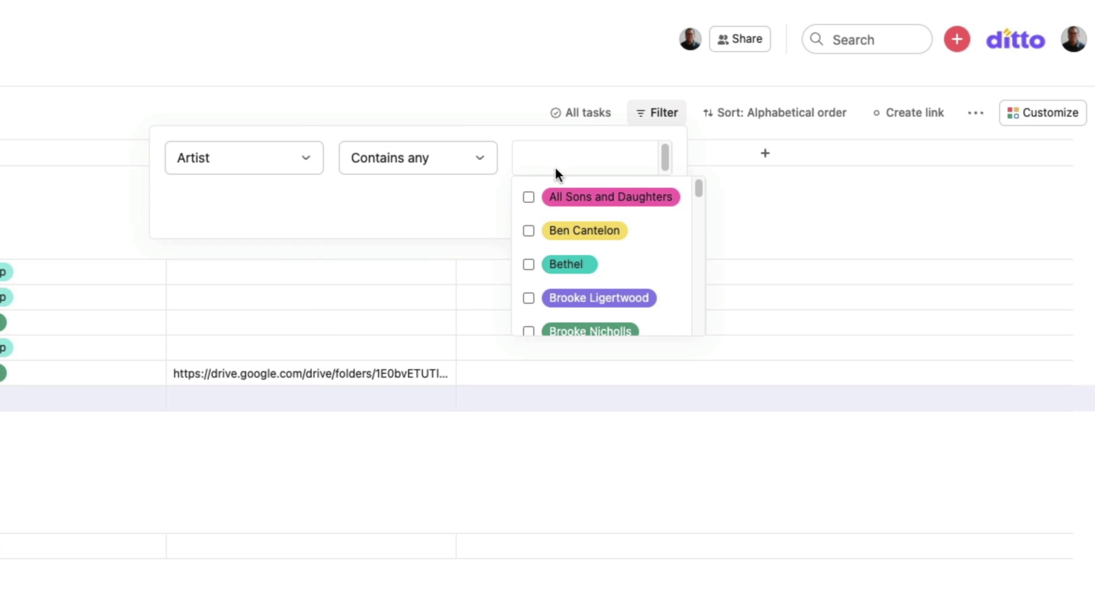
click(529, 299)
scroll(561, 288, down, 6)
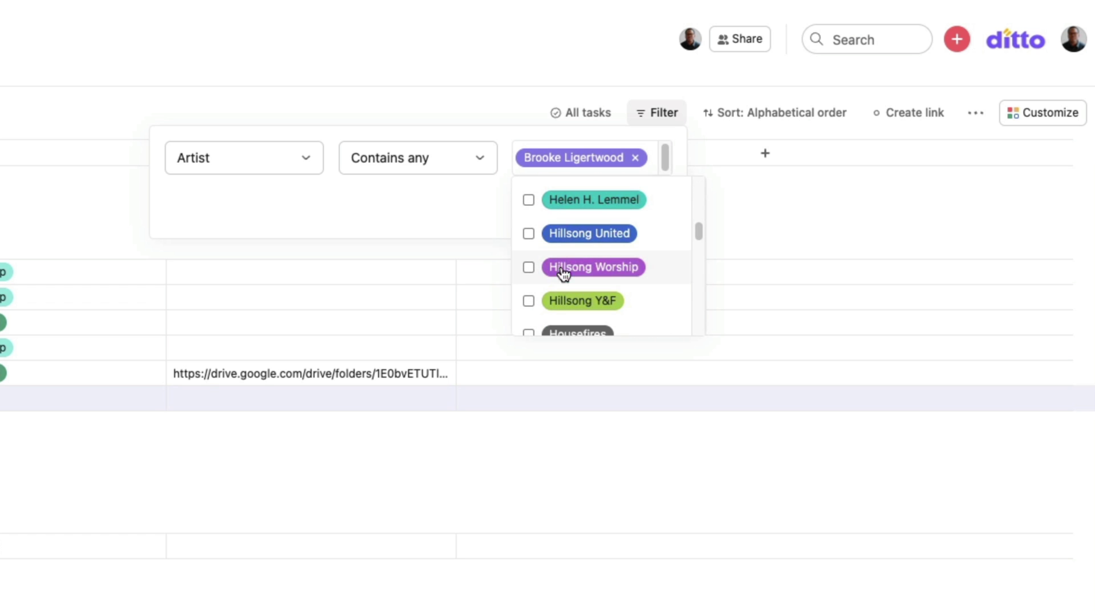
click(529, 268)
click(499, 207)
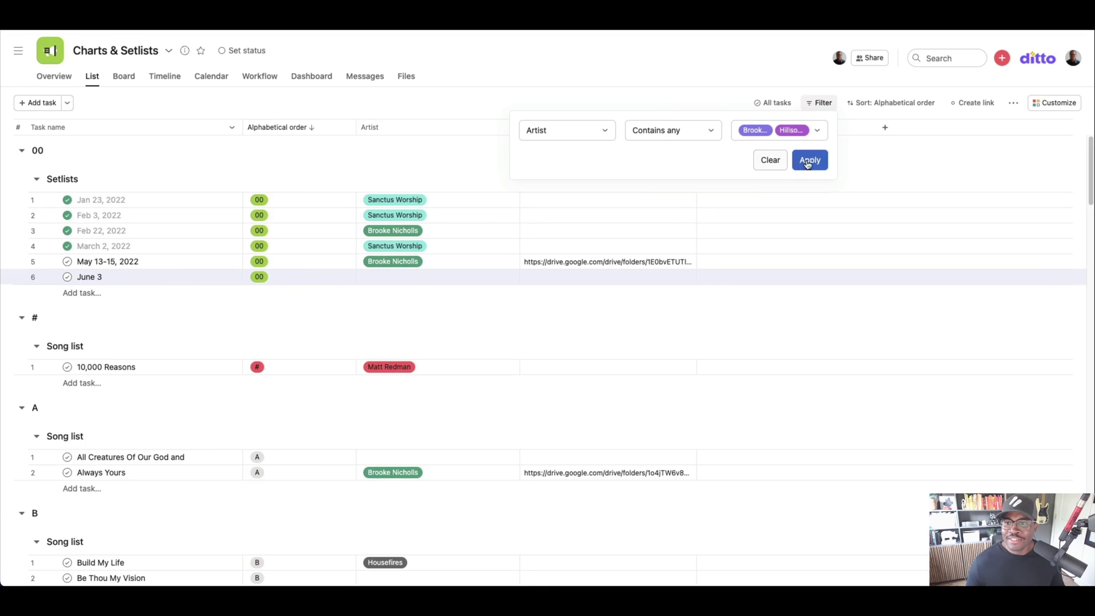
click(649, 202)
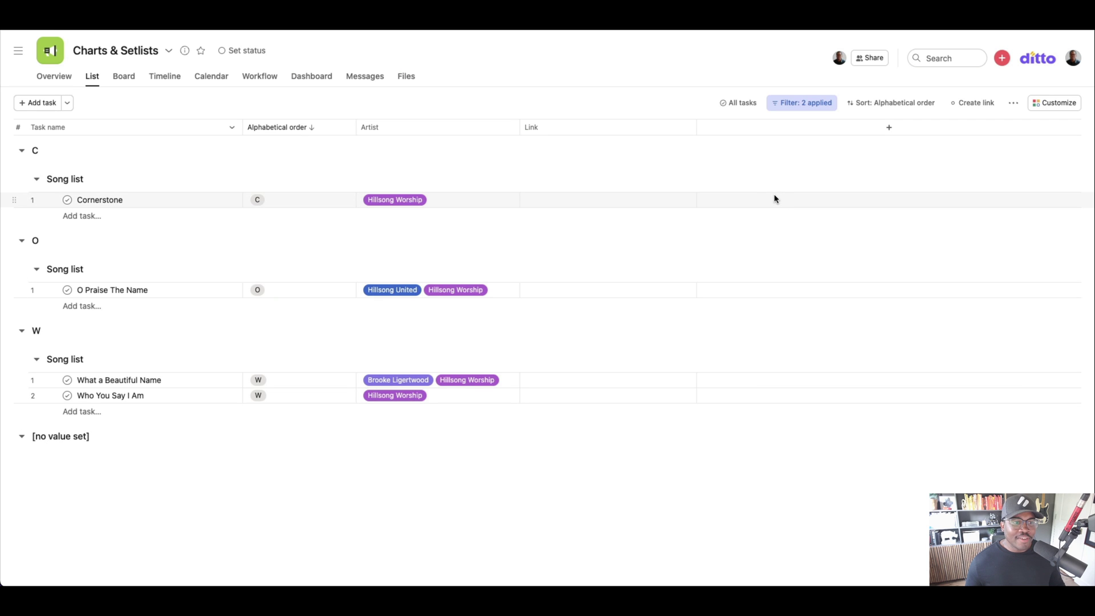
click(103, 379)
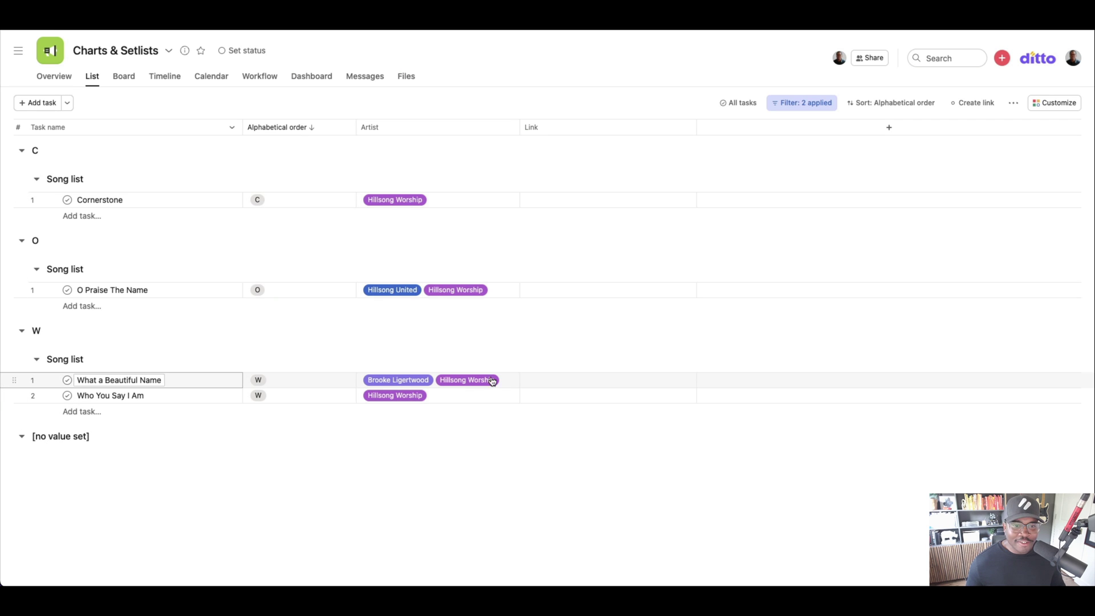
click(382, 381)
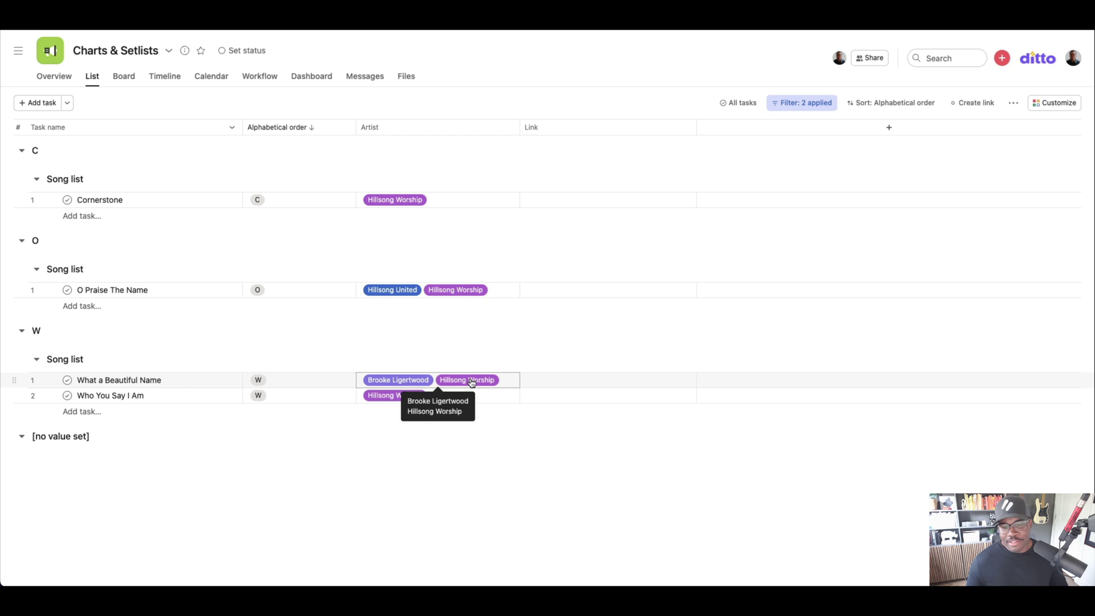
click(140, 380)
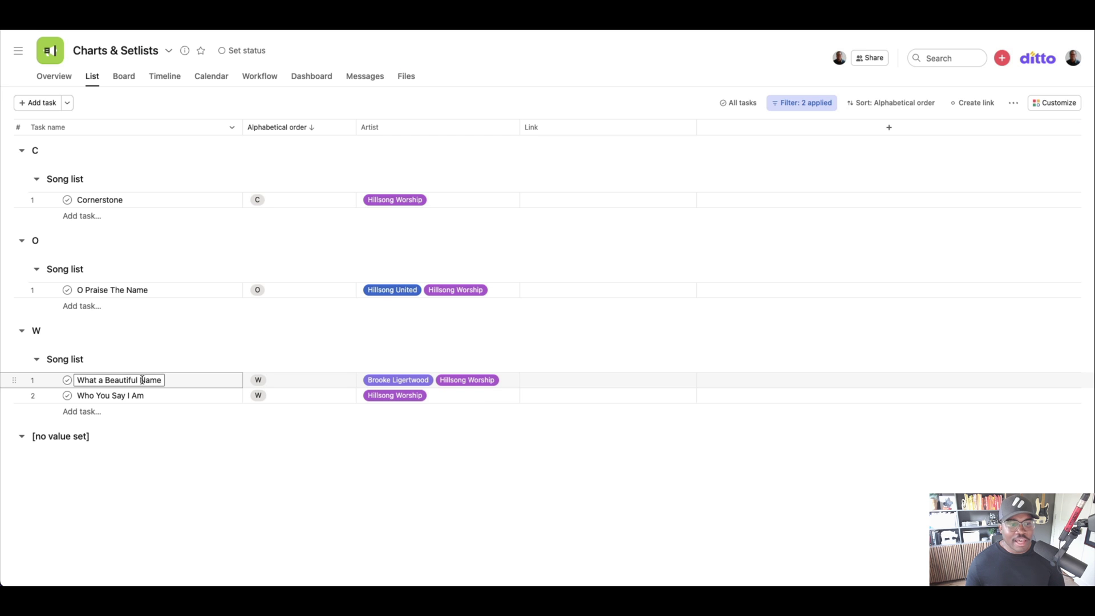
drag(160, 378, 97, 384)
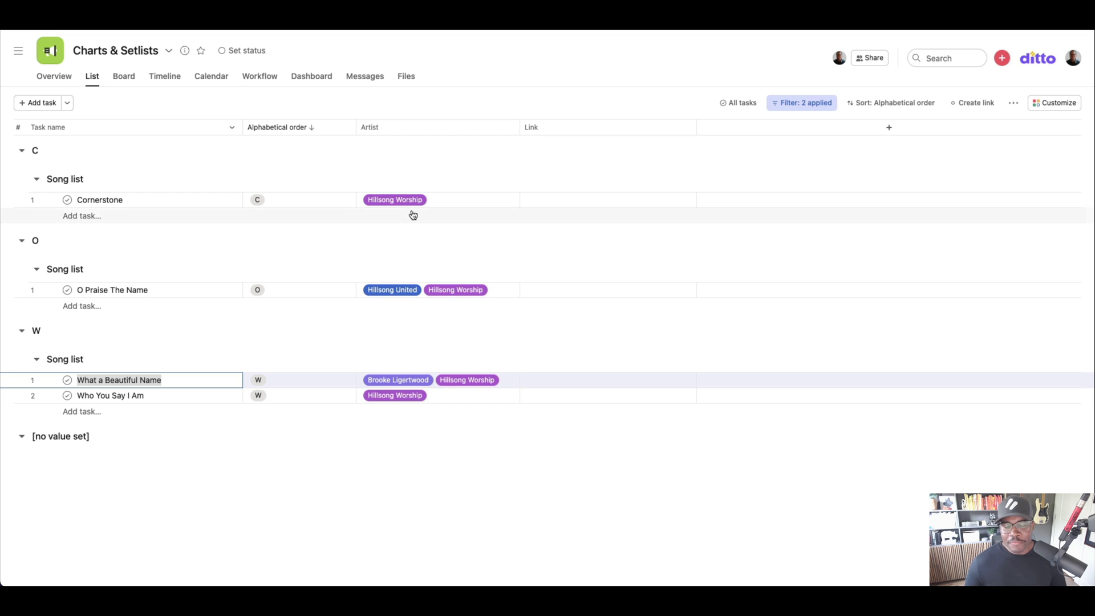
- Replace Brooke Ligertwood and Hillsong Worship with Bethel in the artist filter and apply it
click(803, 103)
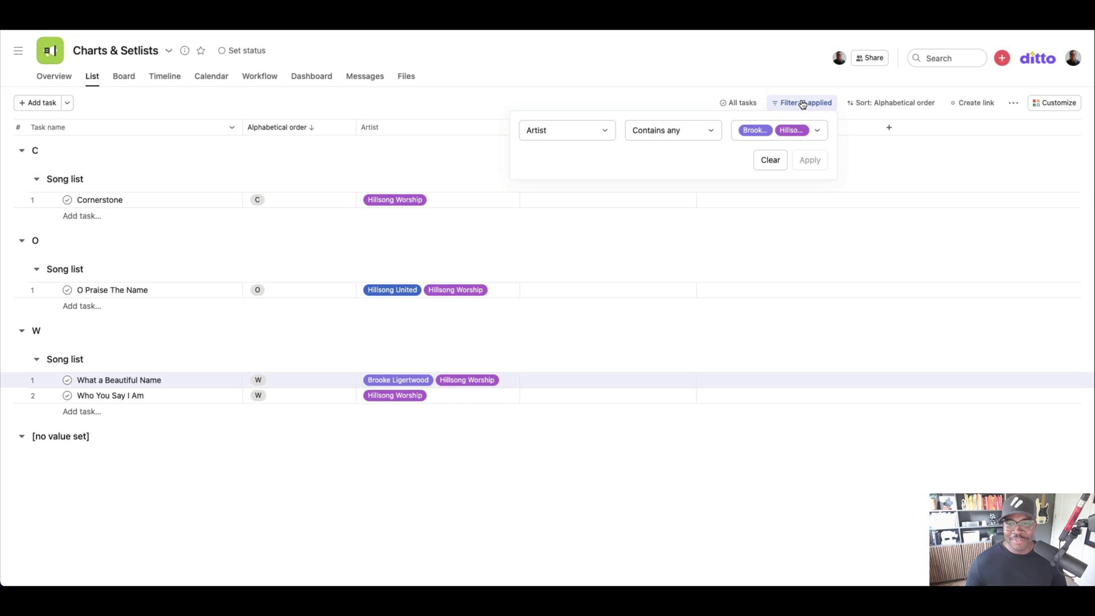
click(777, 139)
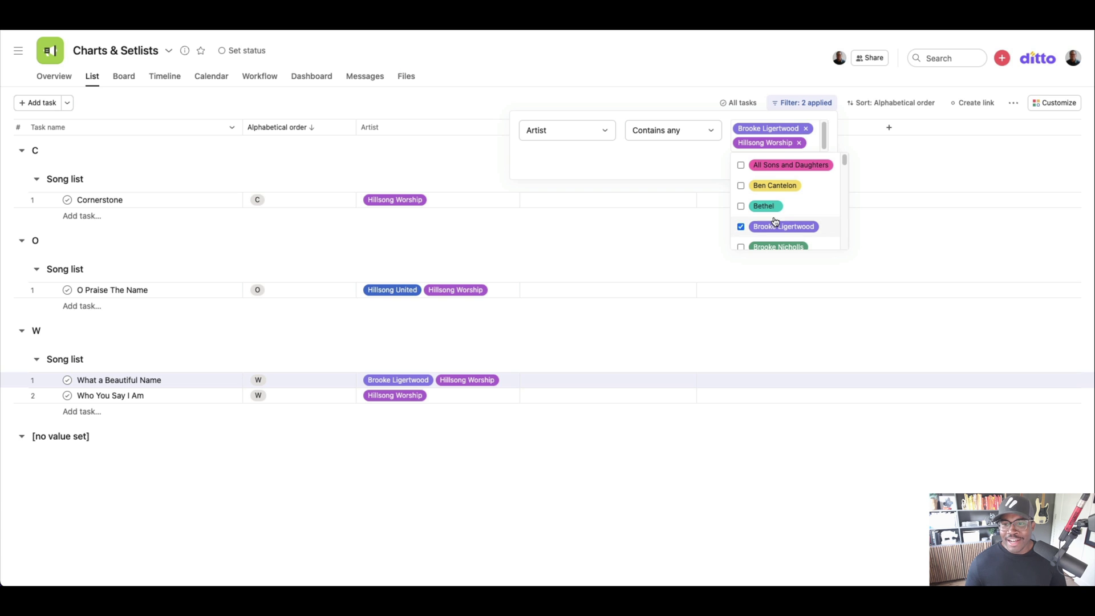
click(741, 228)
click(741, 206)
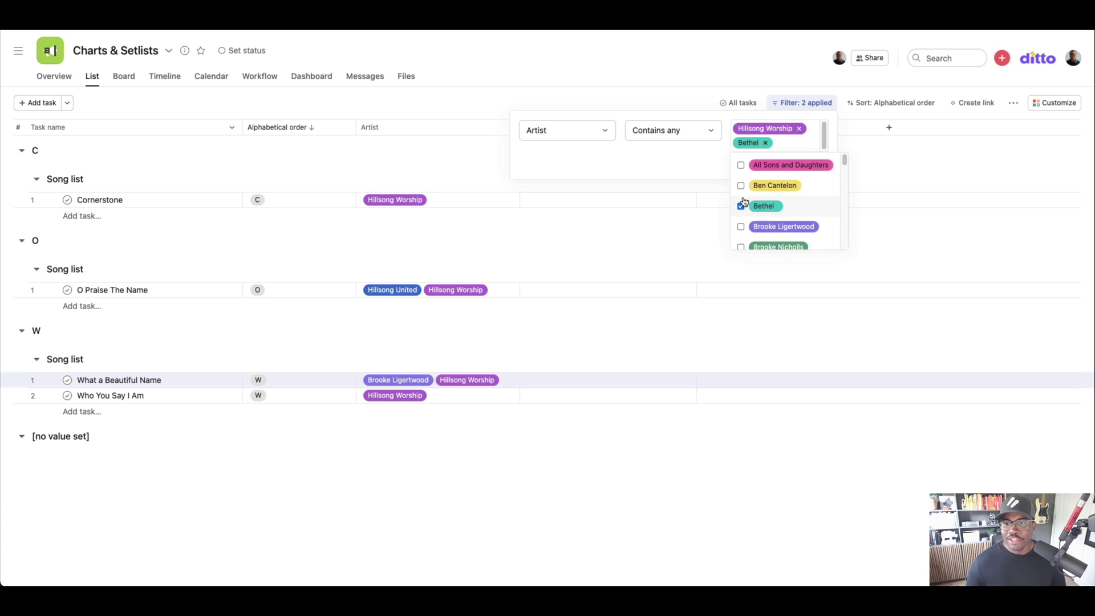
scroll(746, 207, down, 3)
scroll(746, 207, down, 1)
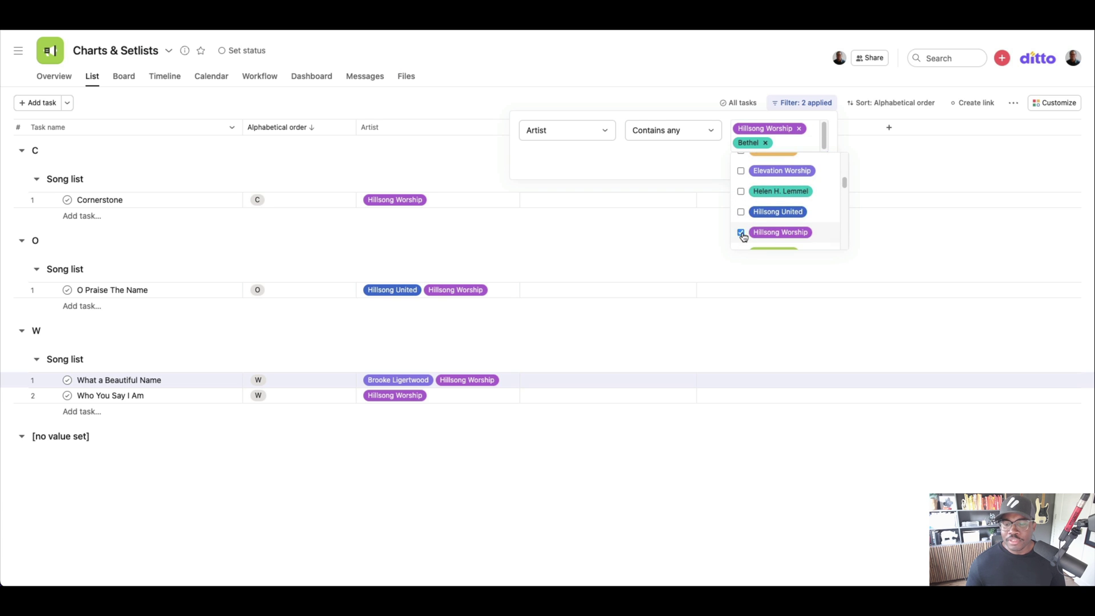
click(741, 232)
click(637, 164)
click(812, 167)
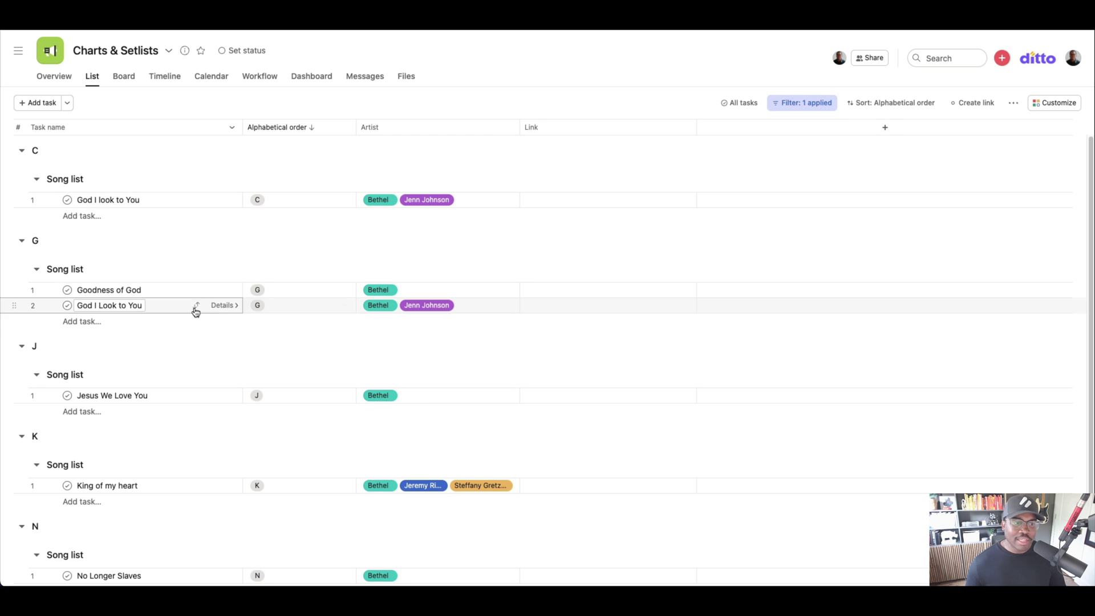
scroll(214, 272, down, 2)
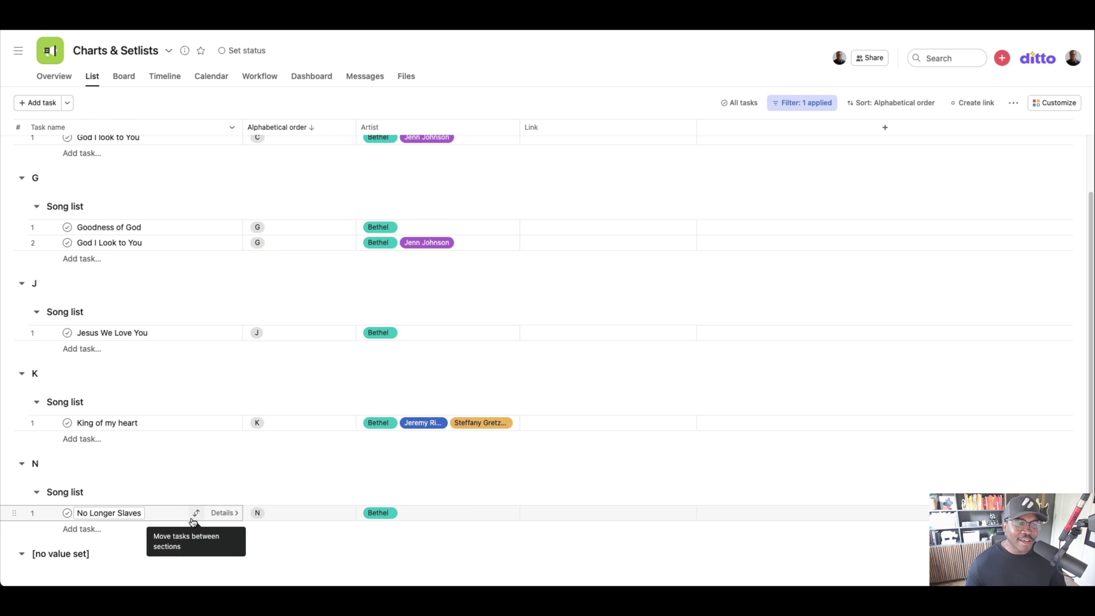
scroll(193, 521, up, 2)
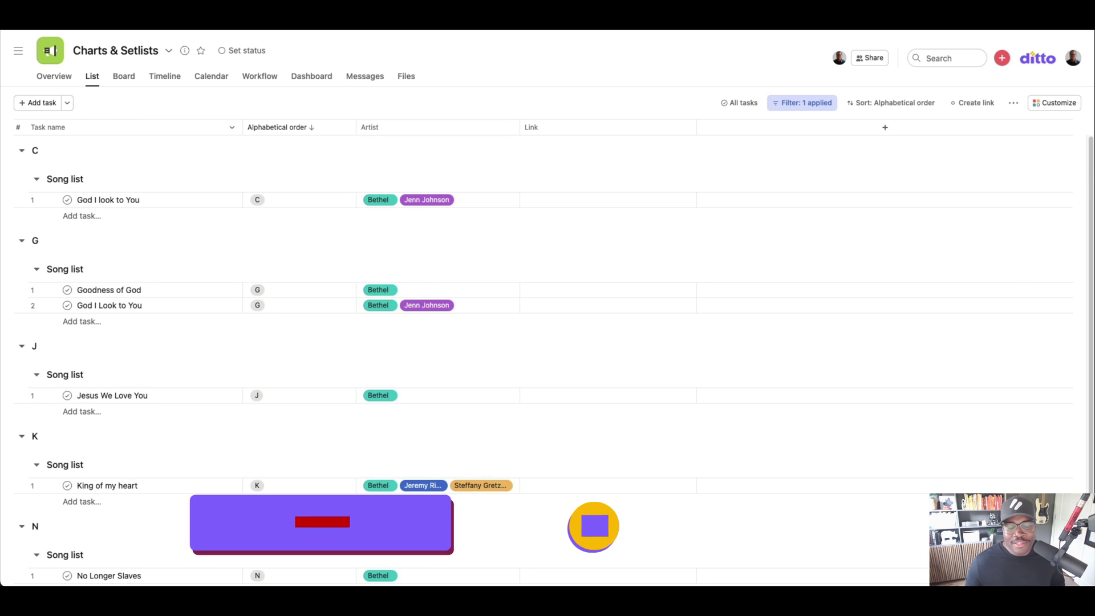